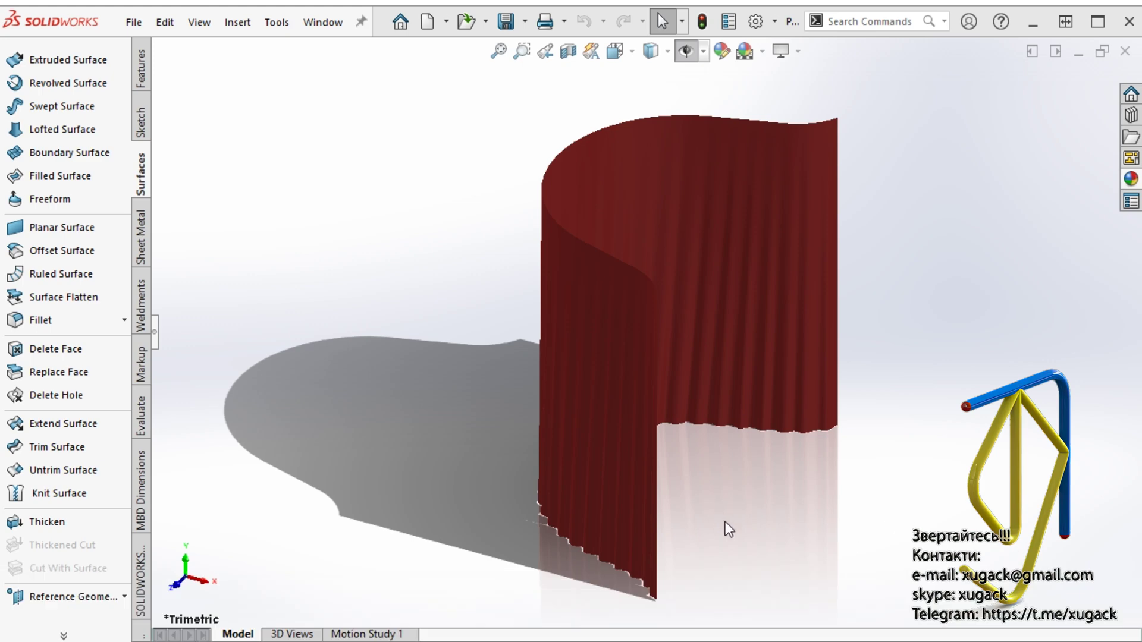
Step: Inspect Surface-Loft1 from below and from the Right view, then expand the feature tree
{"action": "mouse_move", "coordinate": [725, 522]}
{"action": "middle_mouse_down"}
{"action": "mouse_move", "coordinate": [1014, 552]}
{"action": "mouse_move", "coordinate": [645, 623]}
{"action": "mouse_move", "coordinate": [612, 458]}
{"action": "mouse_move", "coordinate": [563, 525]}
{"action": "mouse_move", "coordinate": [422, 534]}
{"action": "mouse_move", "coordinate": [803, 434]}
{"action": "mouse_move", "coordinate": [684, 454]}
{"action": "mouse_move", "coordinate": [721, 145]}
{"action": "middle_mouse_up"}
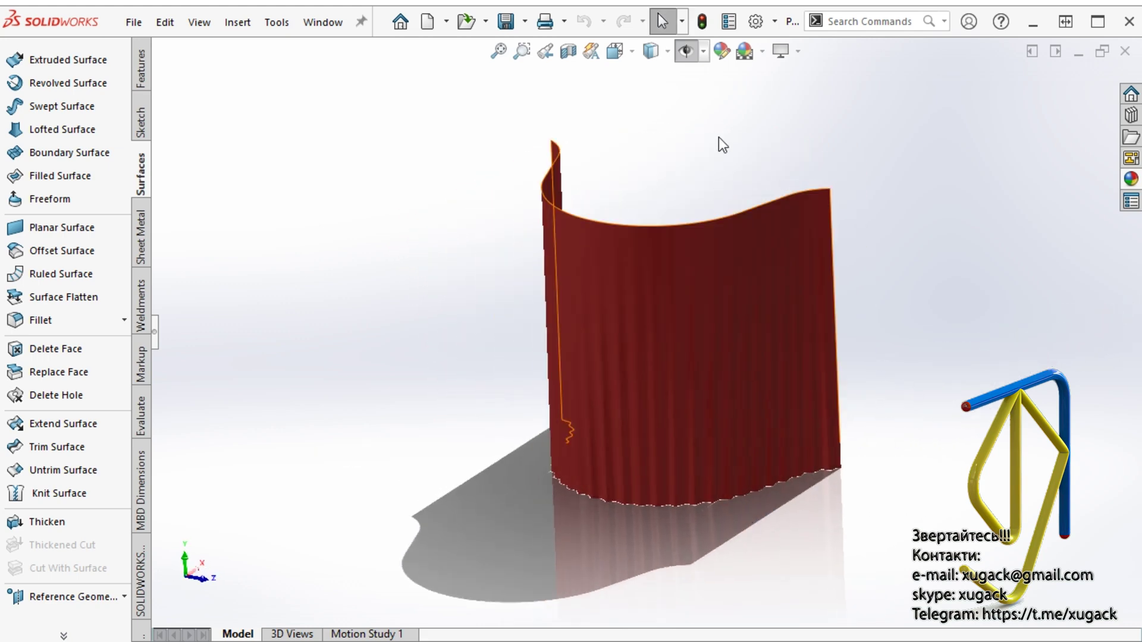
{"action": "left_click", "coordinate": [615, 51]}
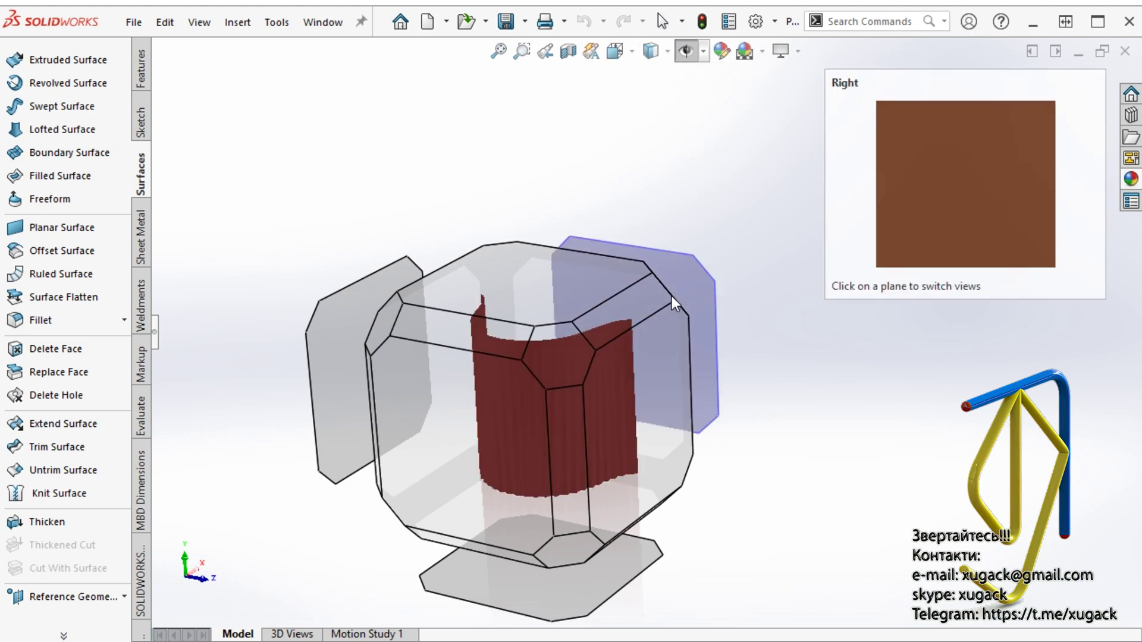
{"action": "left_click", "coordinate": [672, 295]}
{"action": "mouse_move", "coordinate": [809, 495]}
{"action": "middle_mouse_down"}
{"action": "mouse_move", "coordinate": [765, 446]}
{"action": "mouse_move", "coordinate": [721, 510]}
{"action": "mouse_move", "coordinate": [744, 484]}
{"action": "middle_mouse_up"}
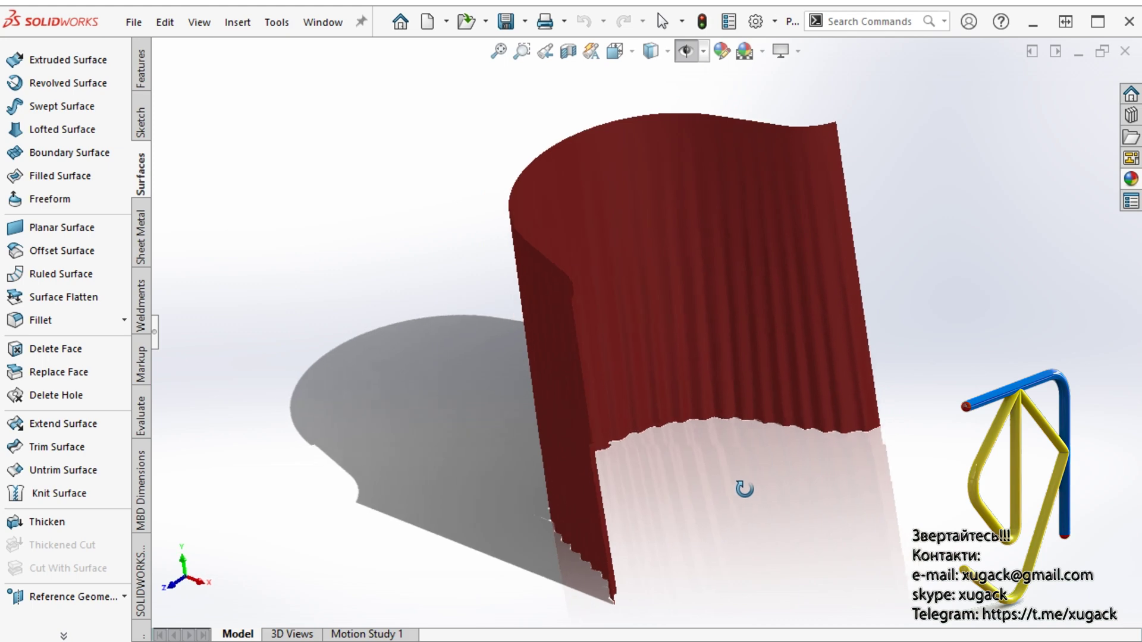
{"action": "left_click", "coordinate": [630, 51]}
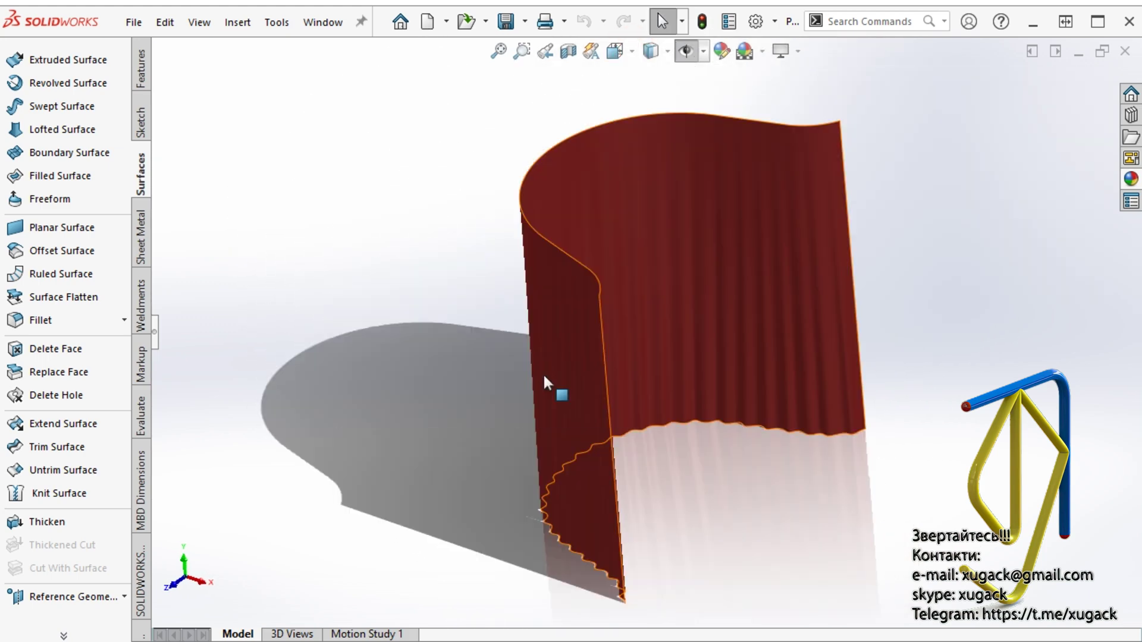
{"action": "left_click", "coordinate": [545, 380]}
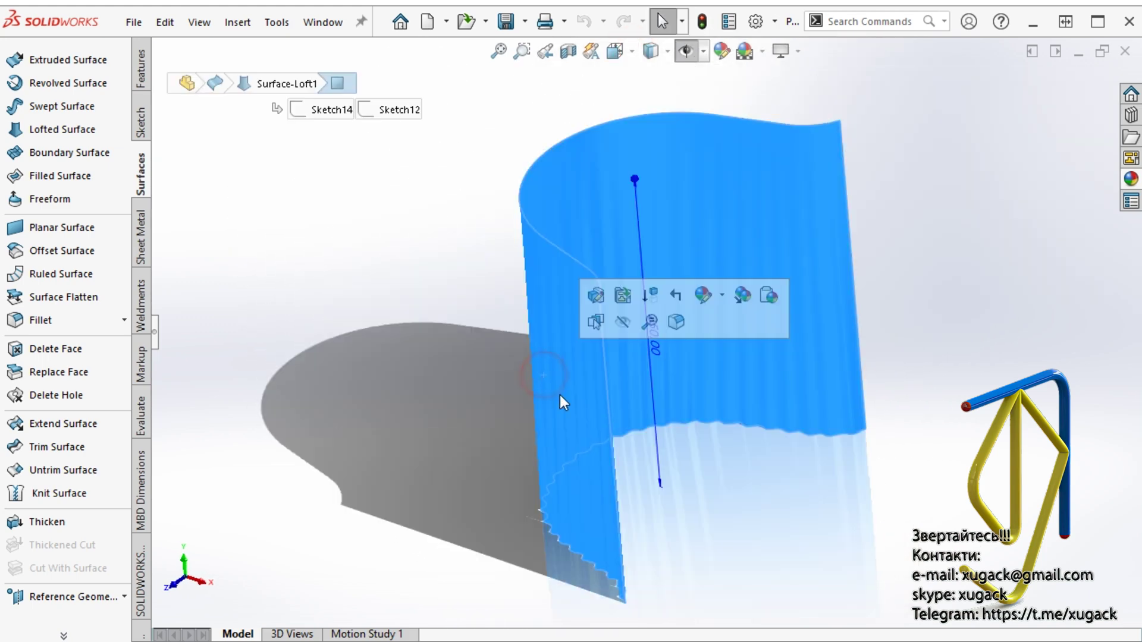
{"action": "key", "text": "Escape"}
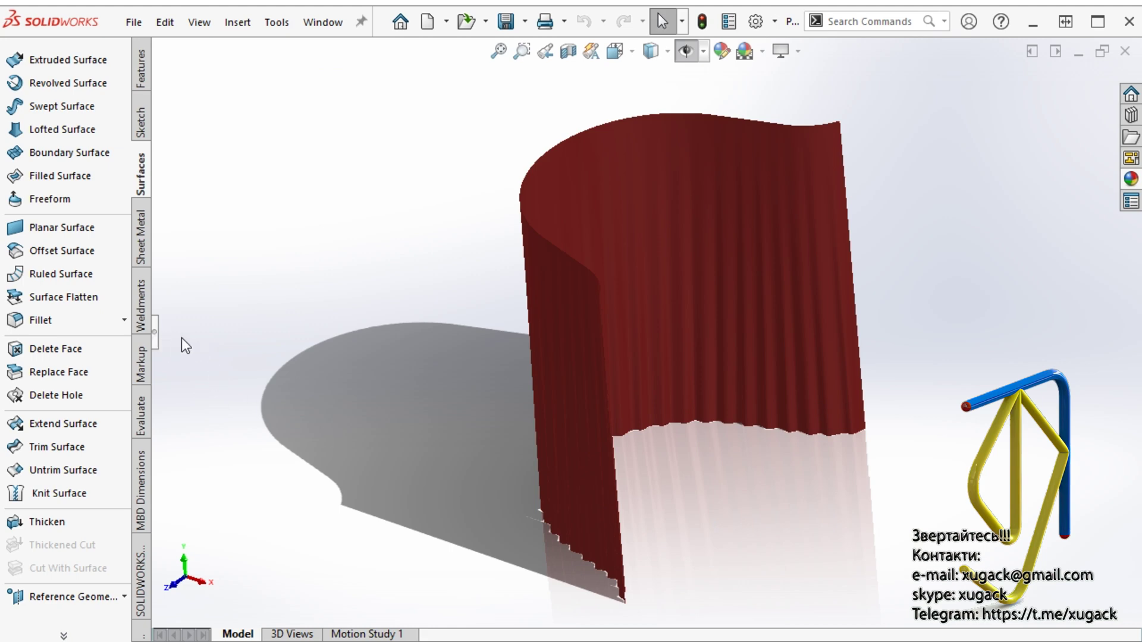
{"action": "left_click", "coordinate": [156, 335]}
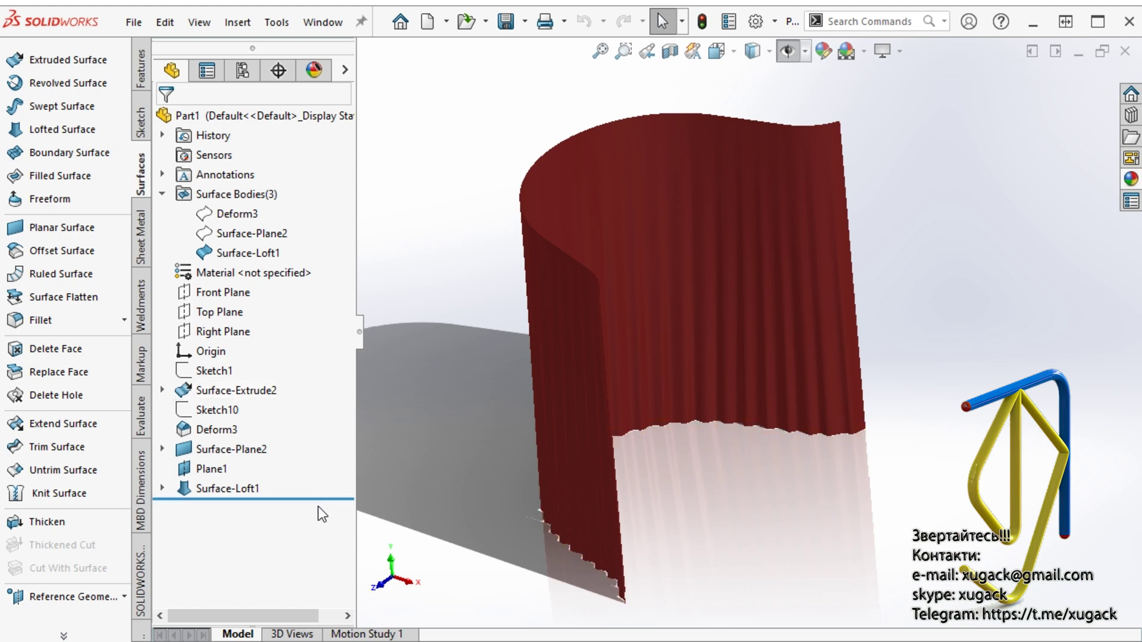
Step: Roll the model back to just after Sketch1 and inspect its curve
{"action": "left_click_drag", "start_coordinate": [319, 499], "coordinate": [306, 382]}
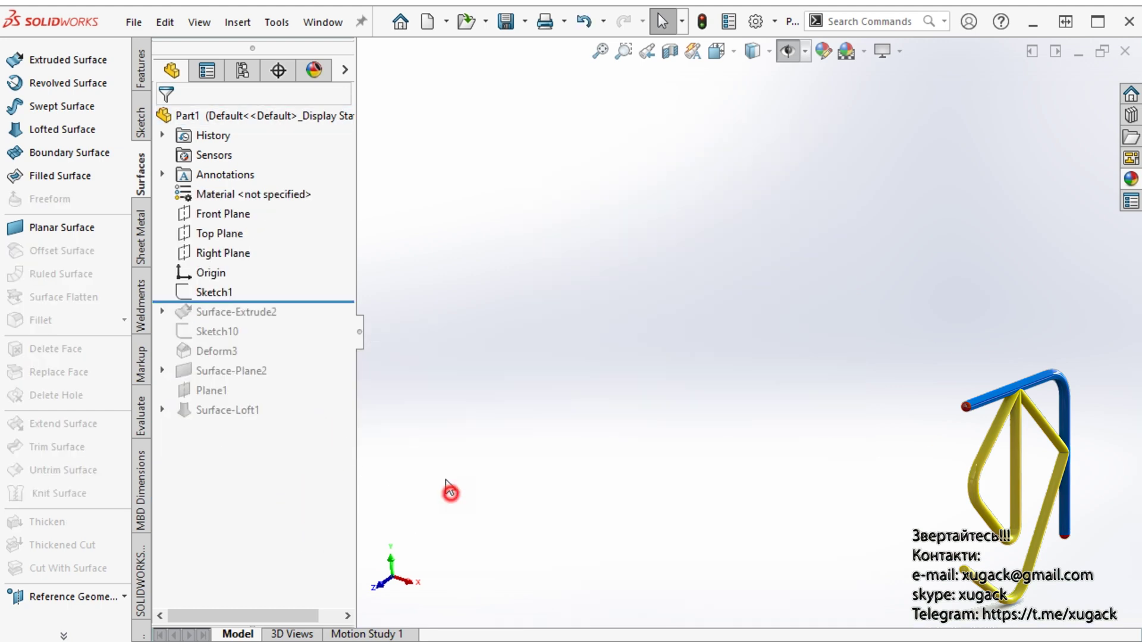
{"action": "left_click", "coordinate": [223, 293]}
{"action": "left_click", "coordinate": [583, 260]}
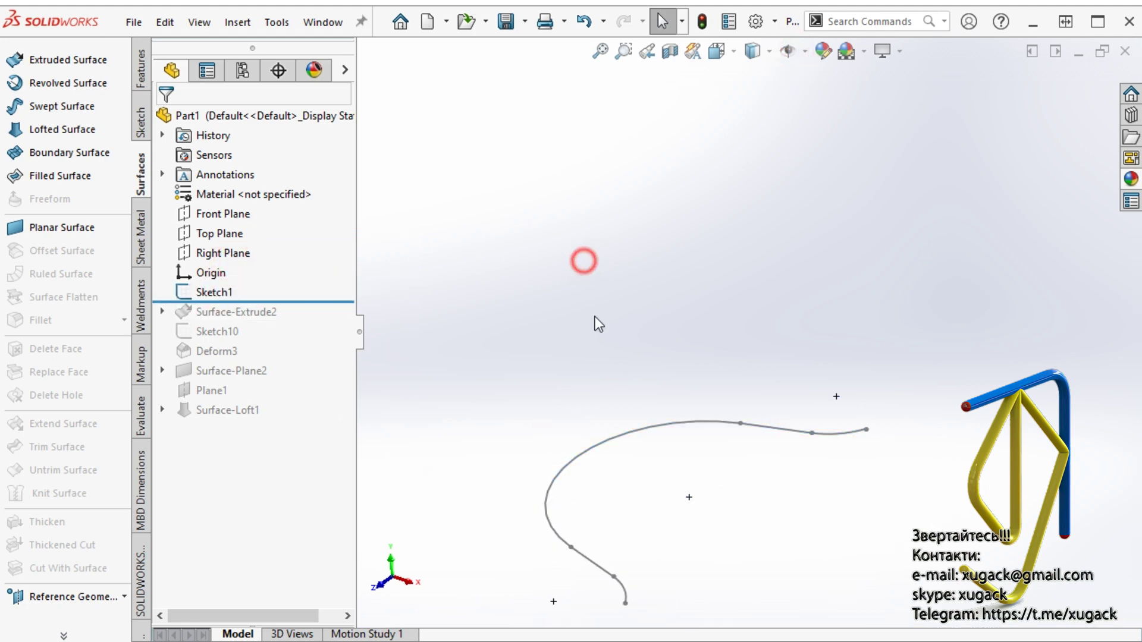
{"action": "middle_click_drag", "start_coordinate": [594, 324], "coordinate": [653, 507]}
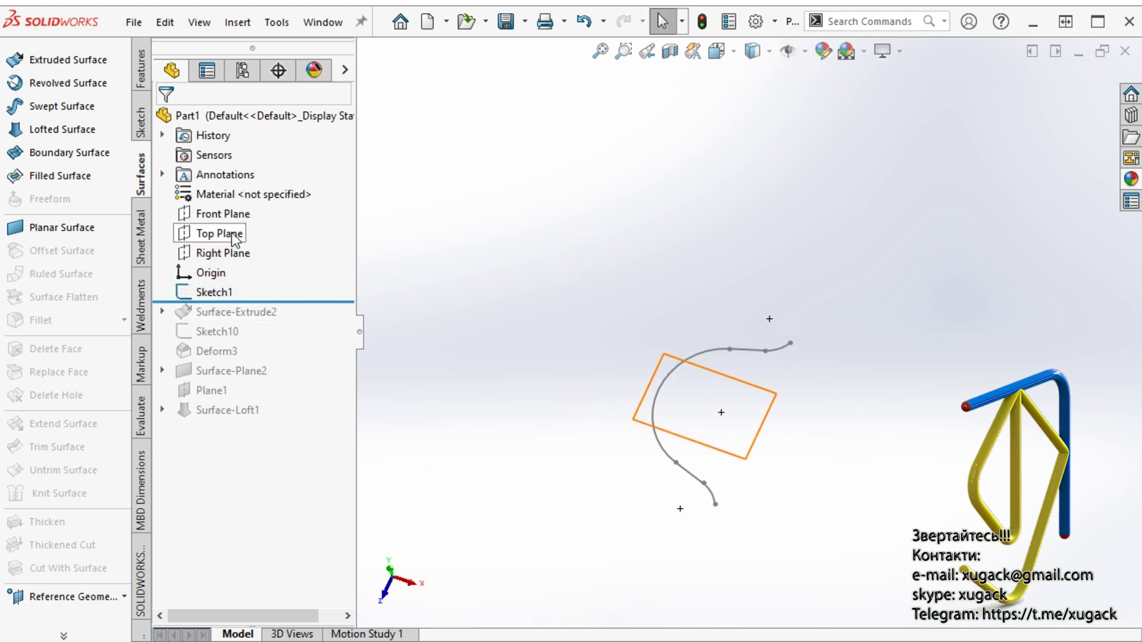
Step: Start a new sketch, Sketch15, on the Top Plane
{"action": "left_click", "coordinate": [219, 233]}
{"action": "left_click", "coordinate": [609, 528]}
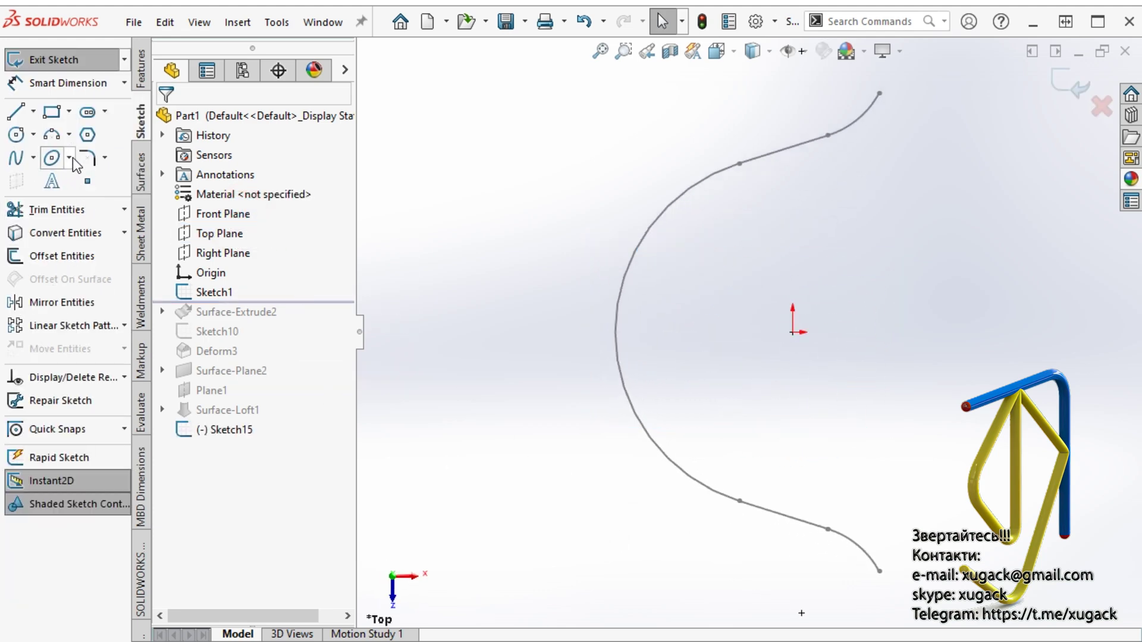
{"action": "left_click", "coordinate": [33, 157]}
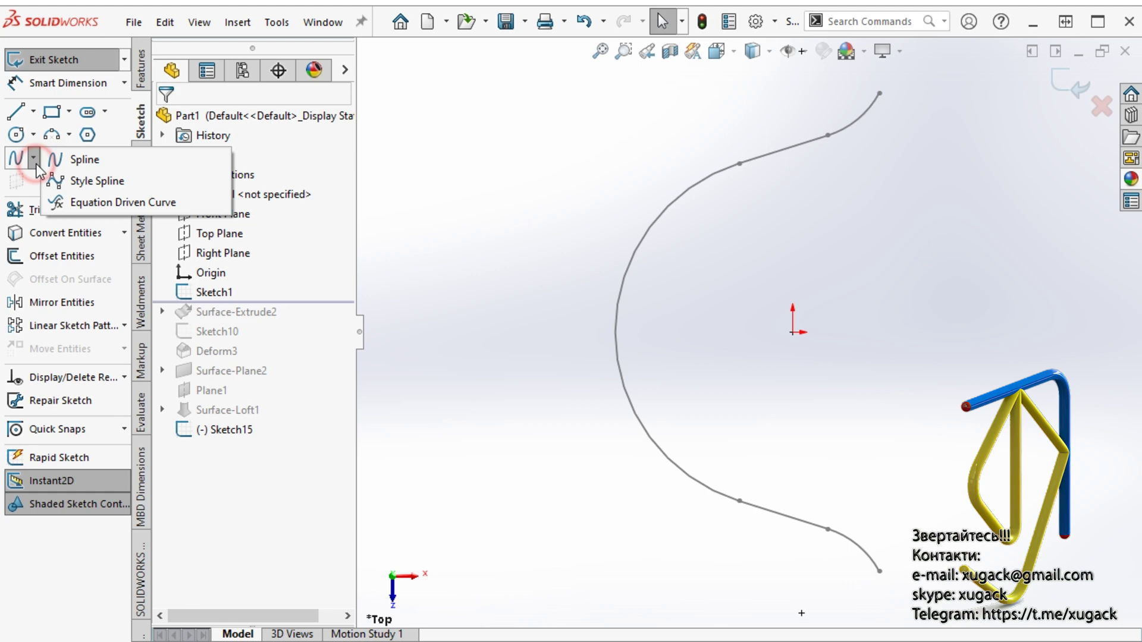
Step: Draw an equation-driven curve y = sin(x/2)*2 with x1 = -180 and x2 = 180
{"action": "left_click", "coordinate": [93, 200]}
{"action": "left_click", "coordinate": [230, 338]}
{"action": "type", "text": "sin(x)"}
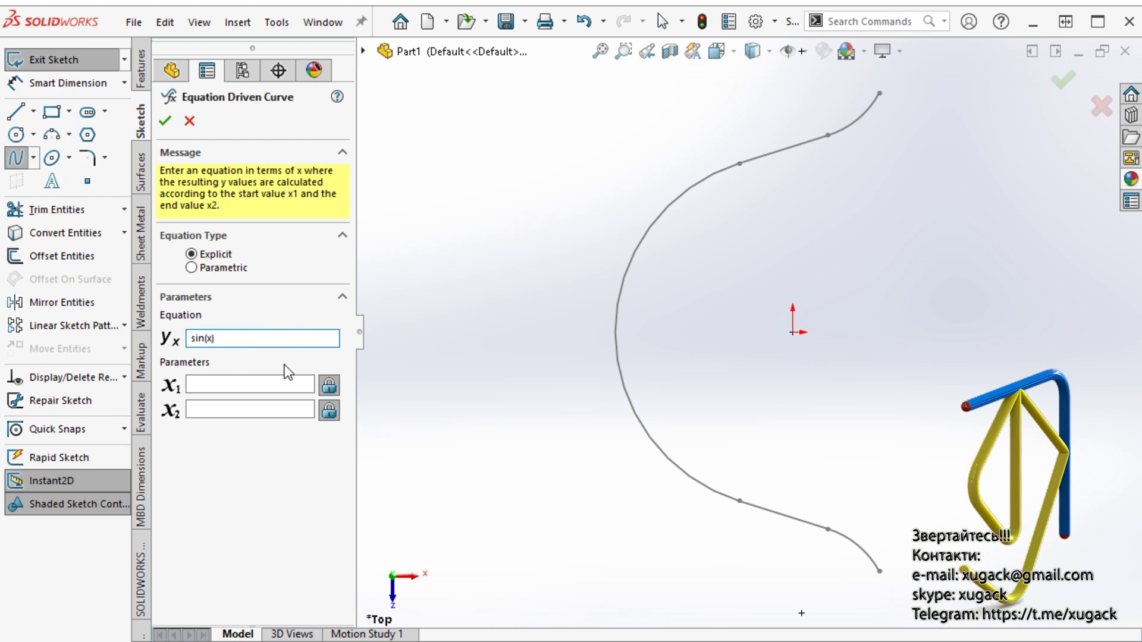
{"action": "left_click", "coordinate": [286, 388]}
{"action": "type", "text": "180"}
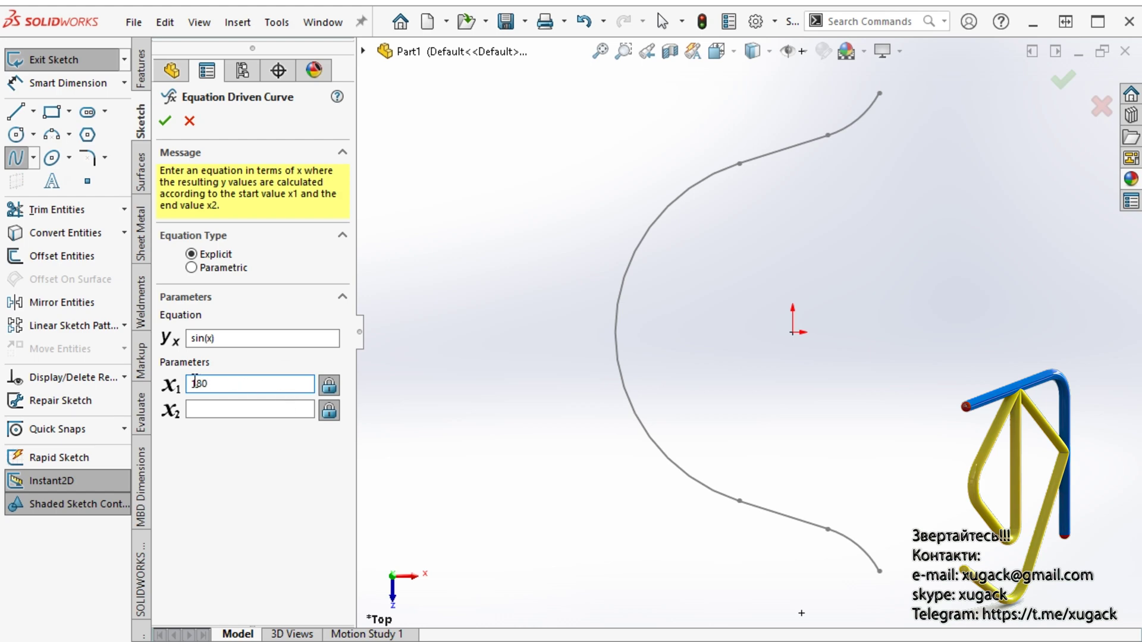
{"action": "left_click", "coordinate": [194, 381]}
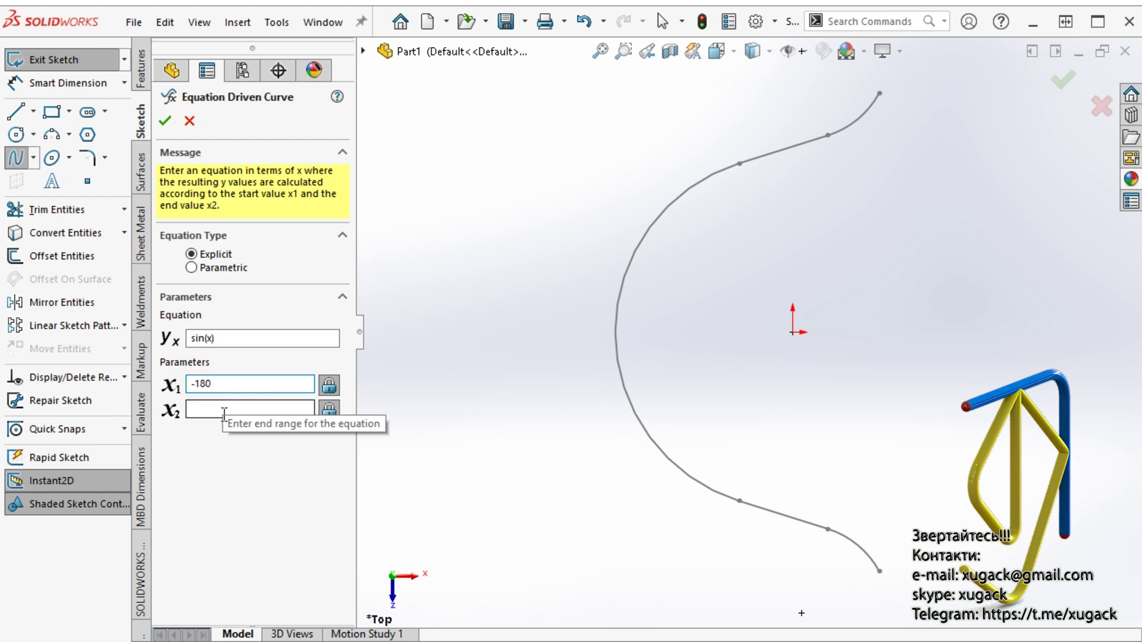
{"action": "left_click", "coordinate": [224, 414]}
{"action": "type", "text": "180"}
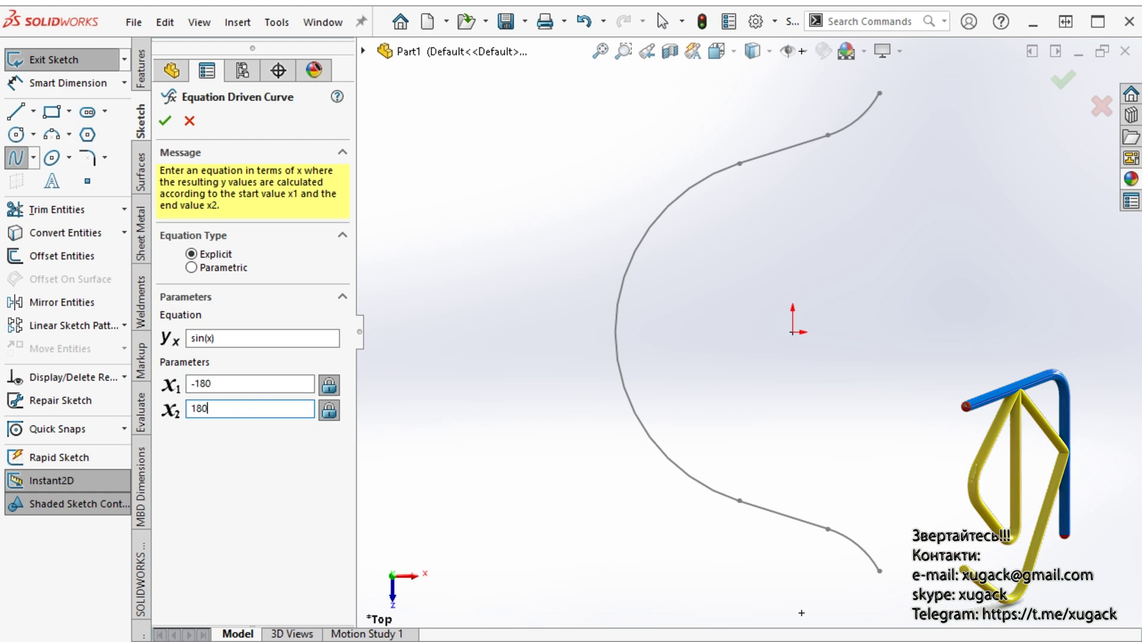
{"action": "left_click", "coordinate": [266, 334]}
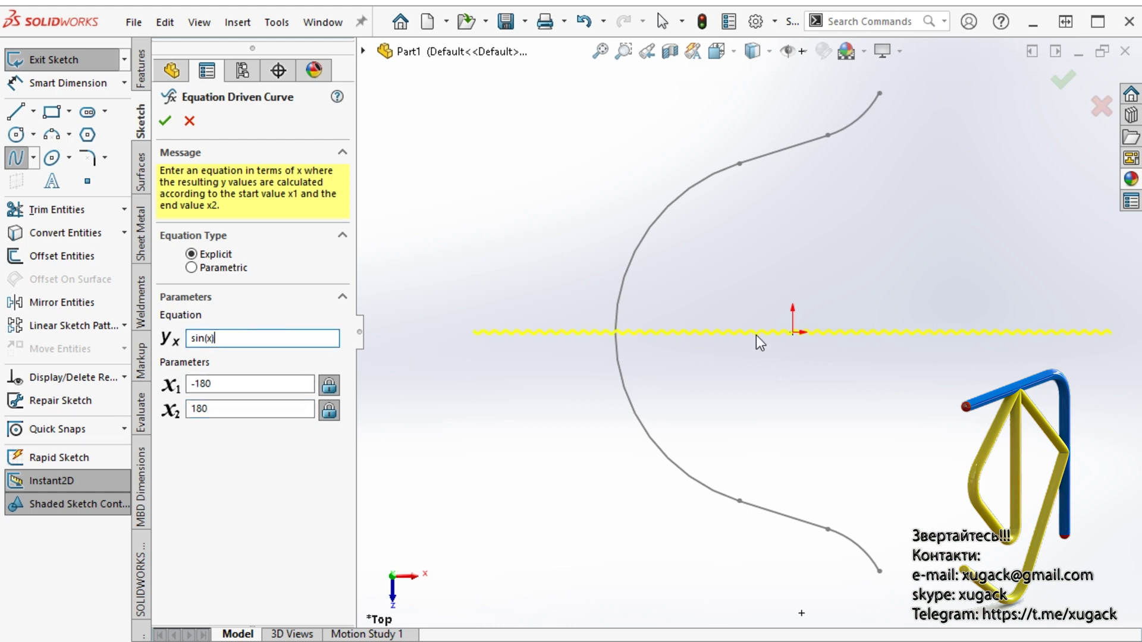
{"action": "scroll", "coordinate": [759, 343], "scroll_direction": "down", "scroll_amount": 1}
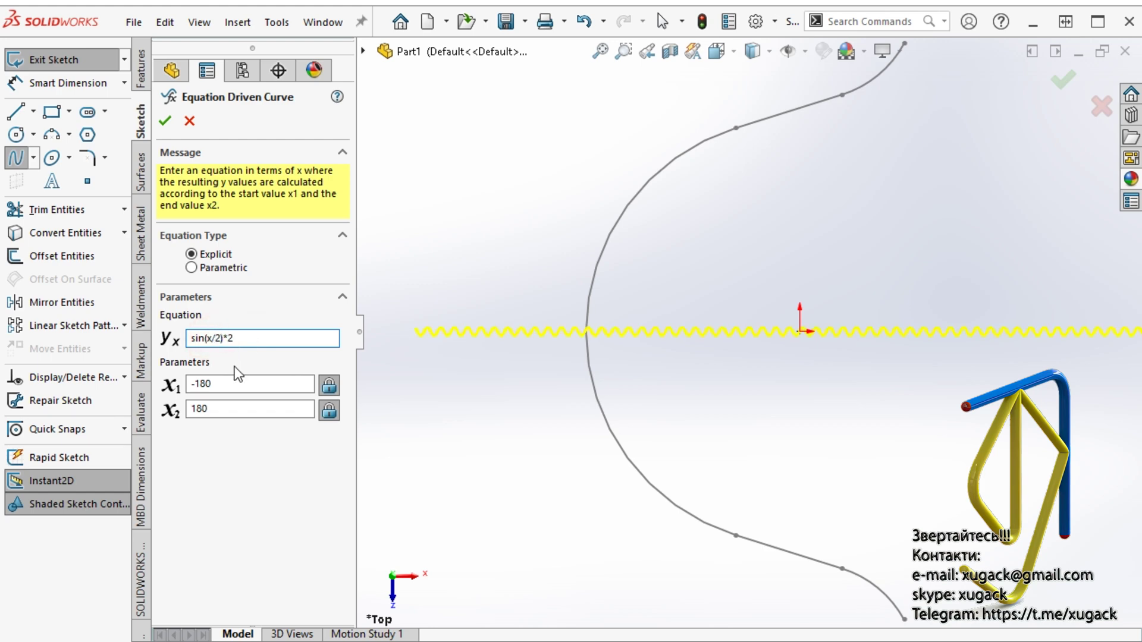
{"action": "left_click", "coordinate": [257, 387]}
{"action": "middle_click", "coordinate": [635, 419]}
{"action": "middle_click", "coordinate": [636, 419]}
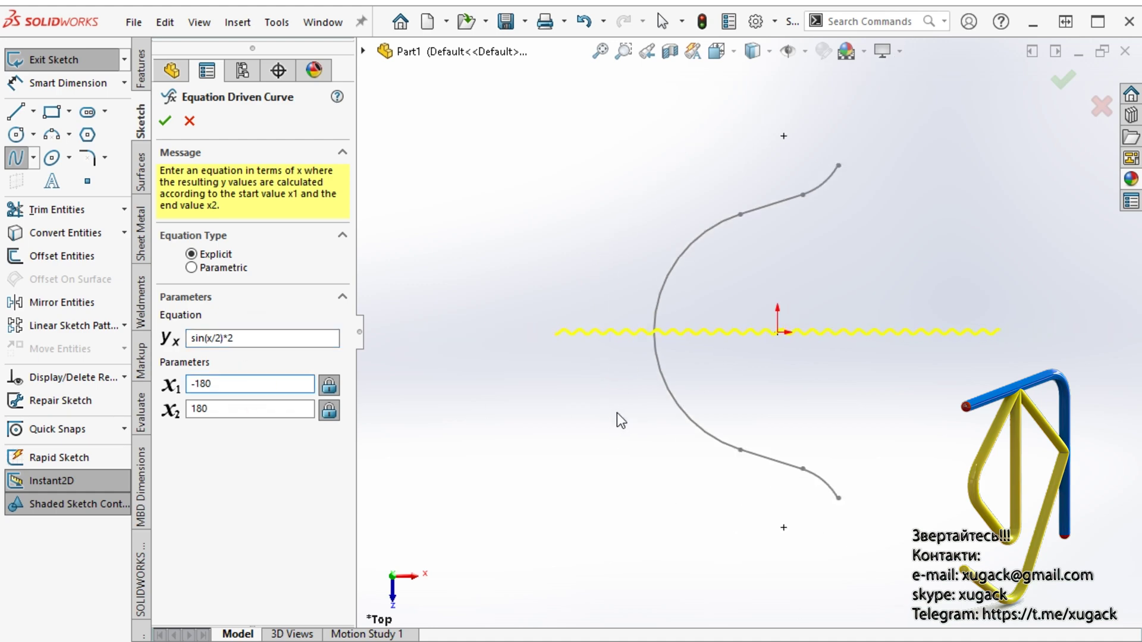
{"action": "left_click", "coordinate": [165, 117]}
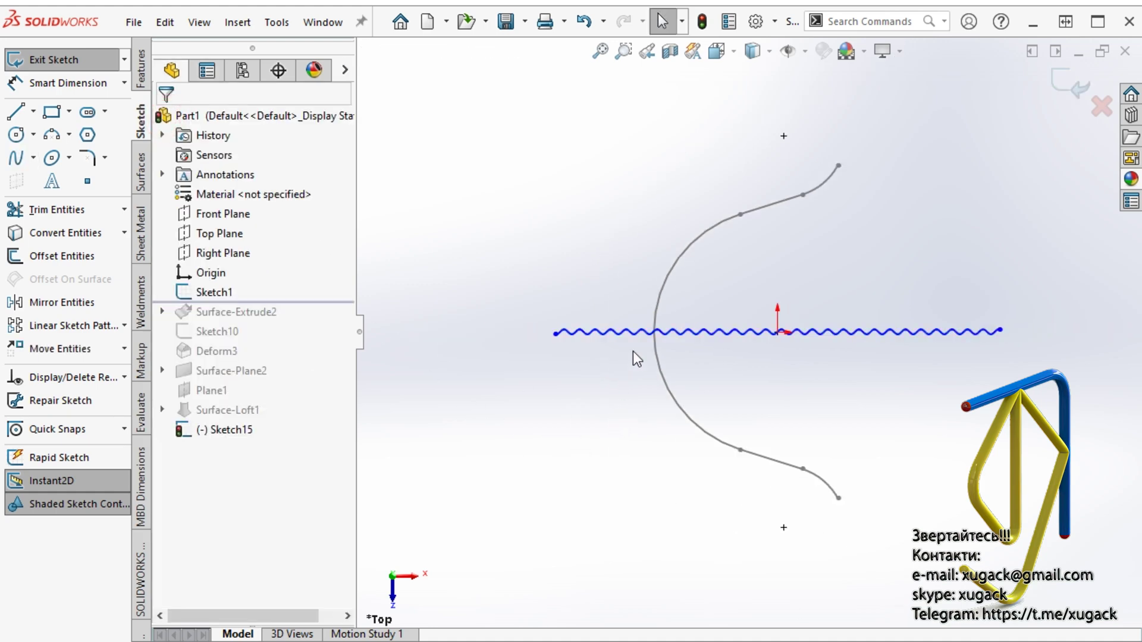
Step: Place a sketch point where the spline crosses the wavy curve
{"action": "scroll", "coordinate": [660, 348], "scroll_direction": "down", "scroll_amount": 3}
{"action": "left_click", "coordinate": [87, 181]}
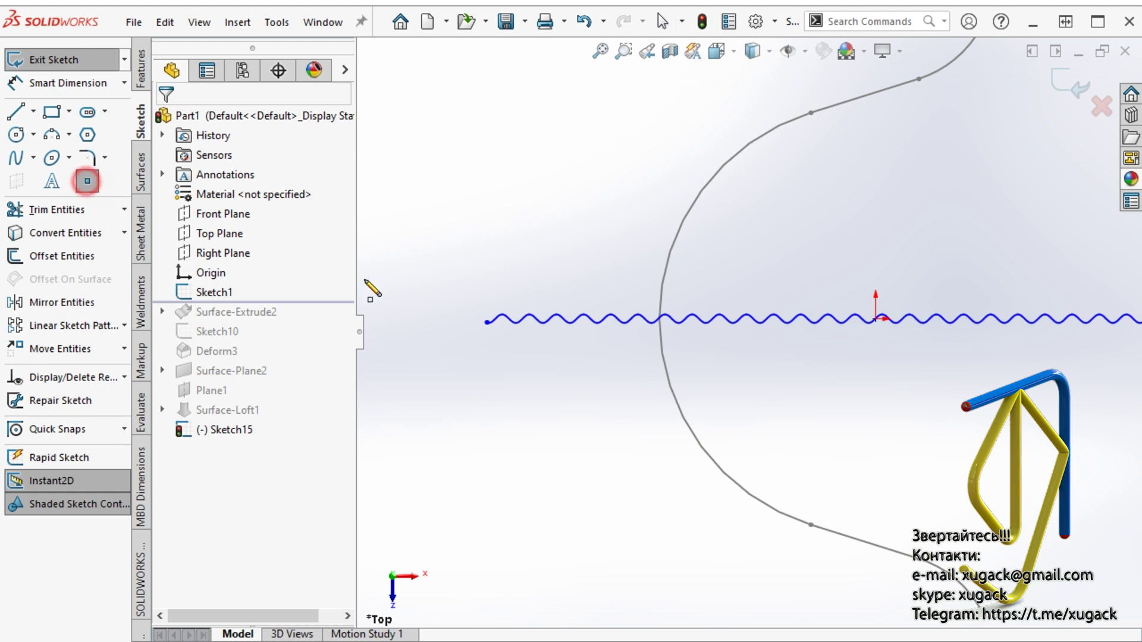
{"action": "left_click", "coordinate": [659, 318]}
{"action": "scroll", "coordinate": [708, 402], "scroll_direction": "up", "scroll_amount": 2}
{"action": "key", "text": "Escape"}
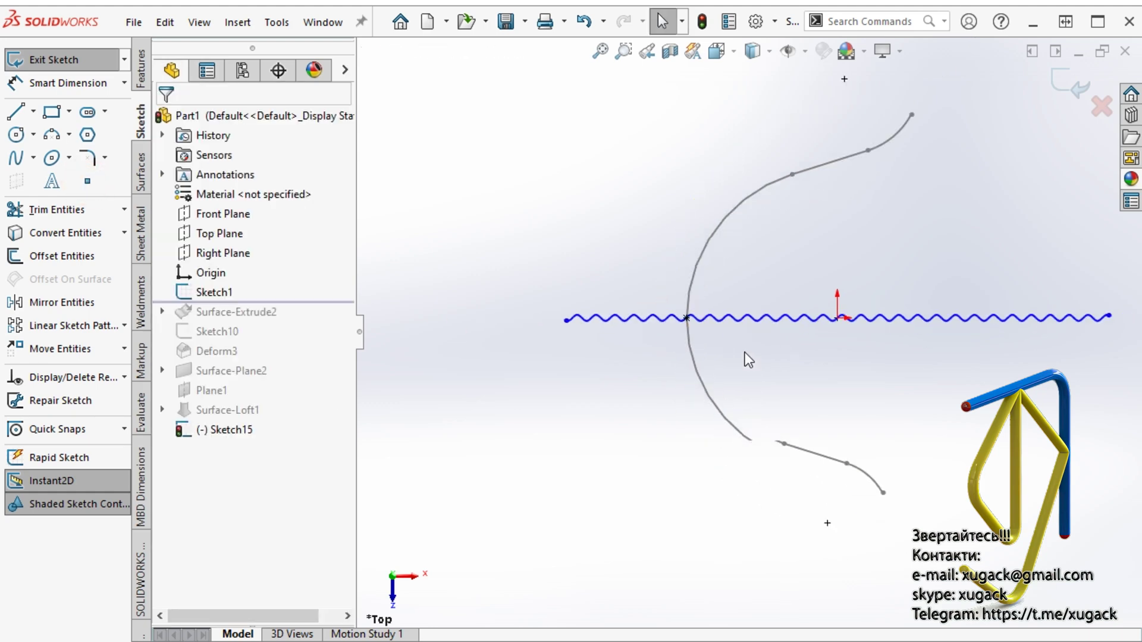
Step: Move the sine curve from the origin onto the intersection point
{"action": "scroll", "coordinate": [748, 360], "scroll_direction": "down", "scroll_amount": 1}
{"action": "left_click", "coordinate": [805, 312]}
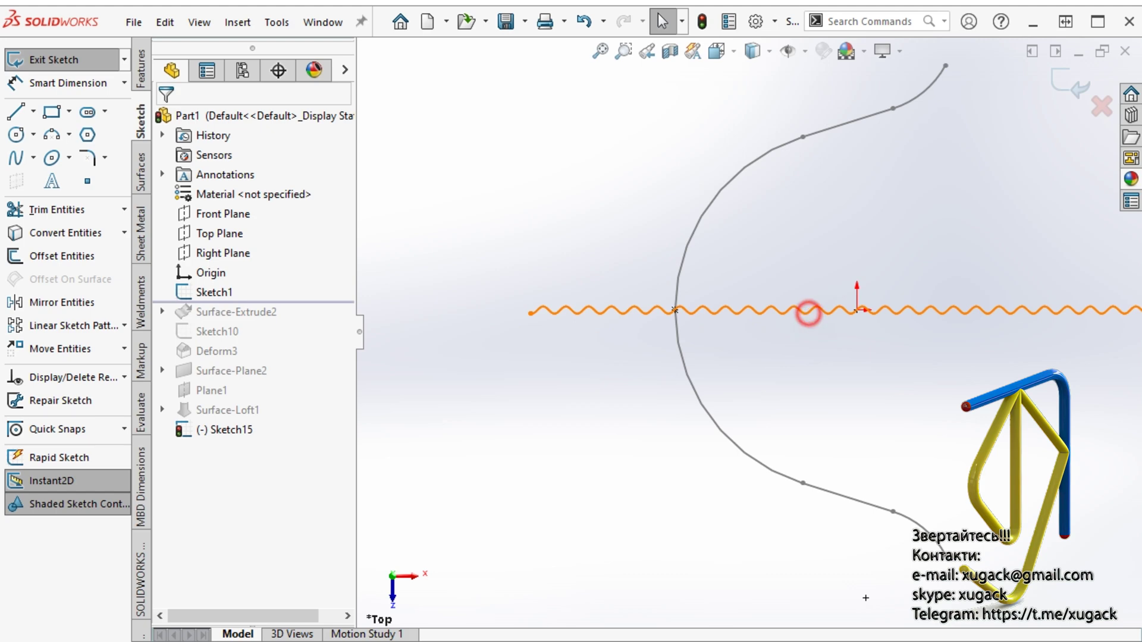
{"action": "left_click", "coordinate": [51, 349]}
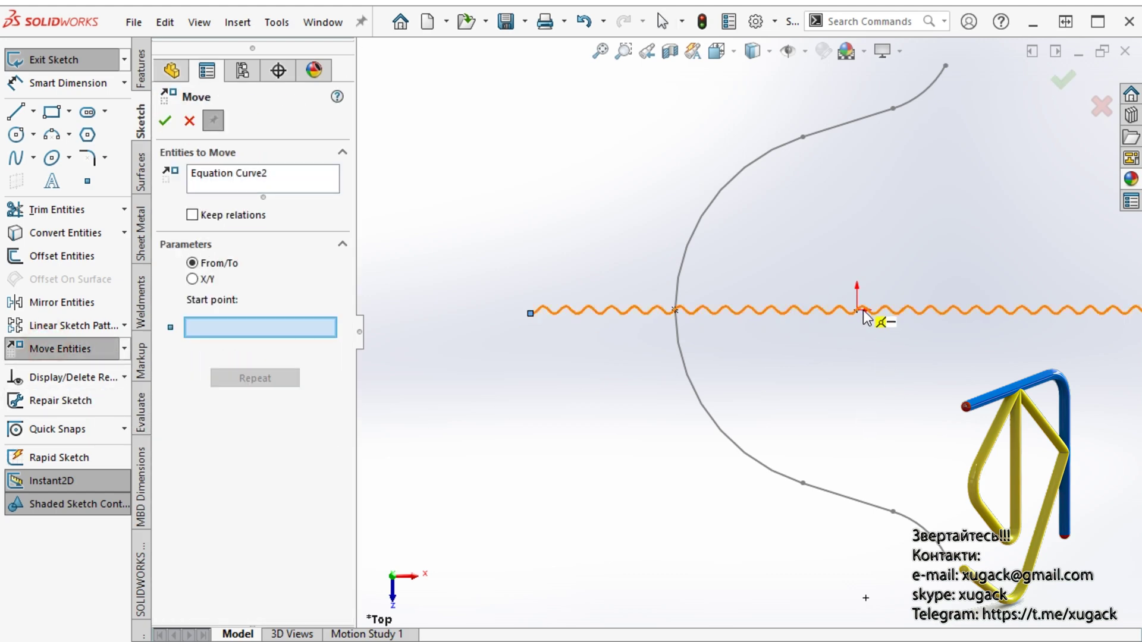
{"action": "left_click", "coordinate": [856, 310]}
{"action": "left_click", "coordinate": [676, 312]}
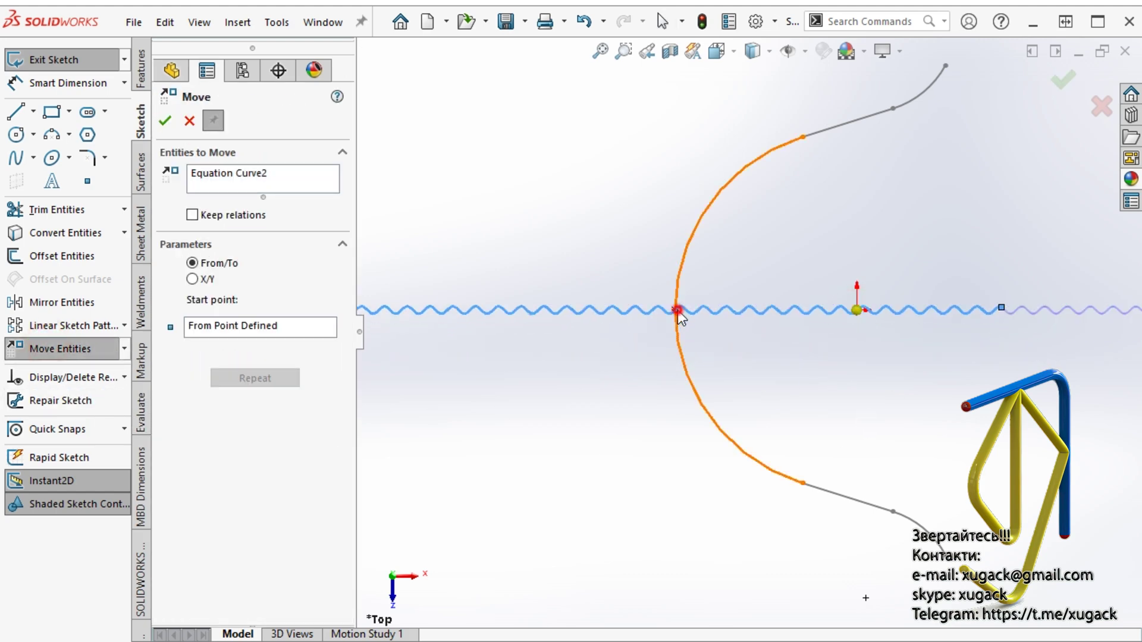
{"action": "key", "text": "Escape"}
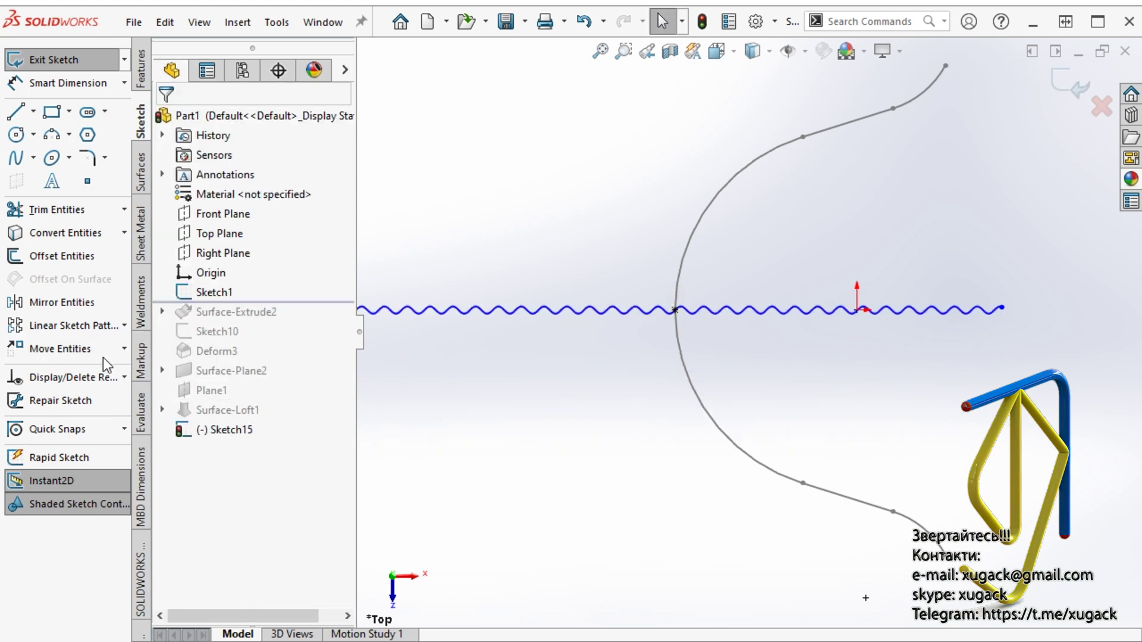
Step: Rotate the sine curve 90° about the intersection point
{"action": "left_click", "coordinate": [538, 310]}
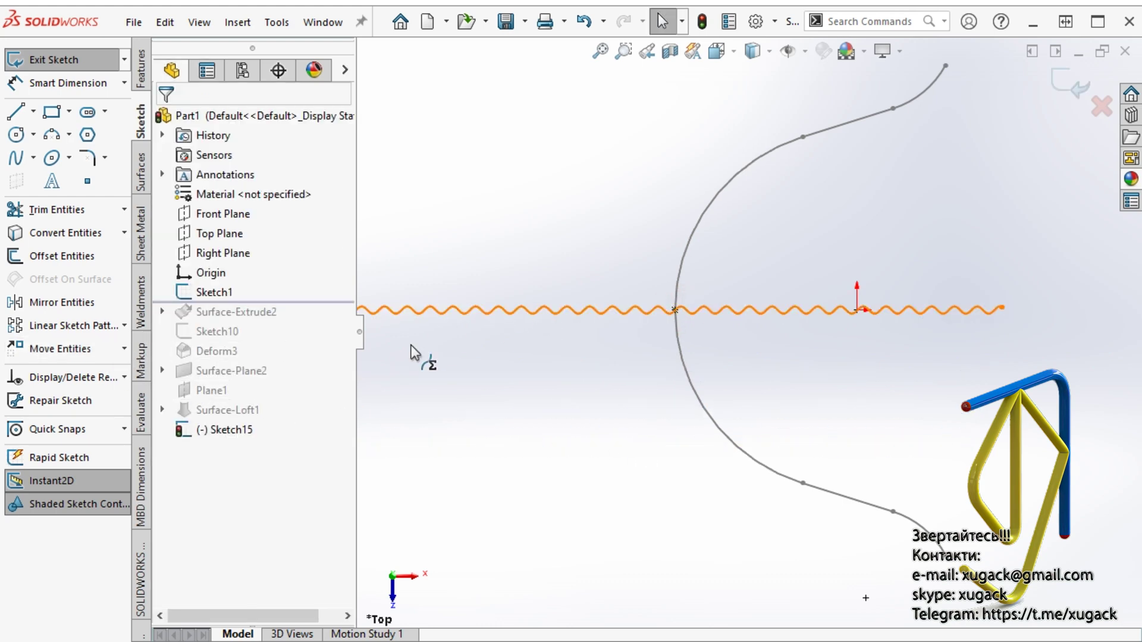
{"action": "left_click", "coordinate": [124, 348]}
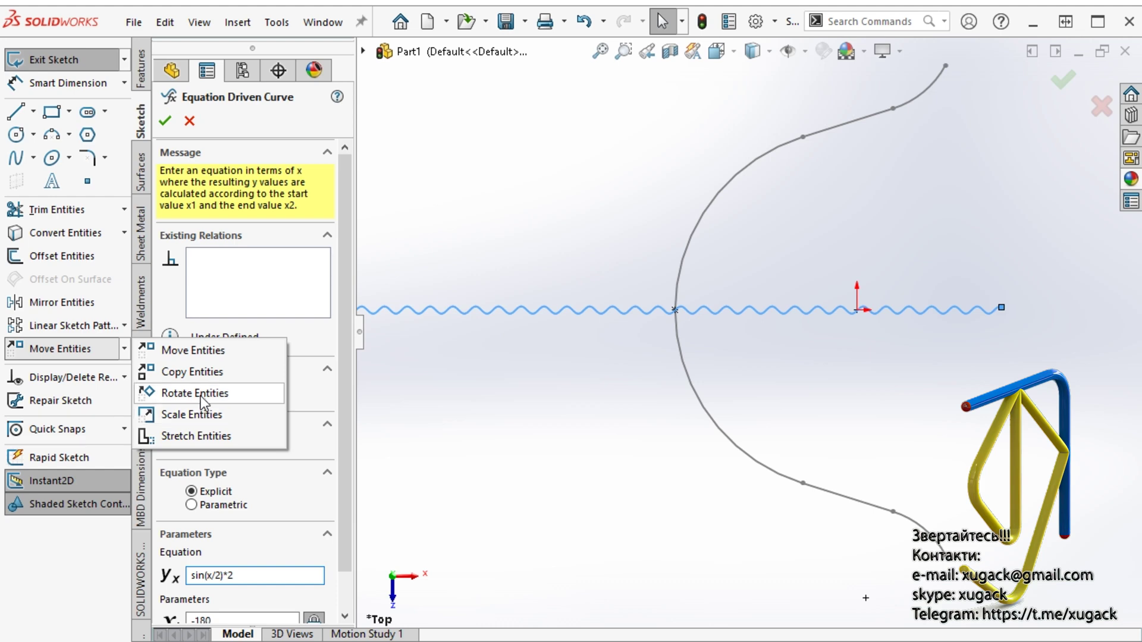
{"action": "left_click", "coordinate": [193, 394]}
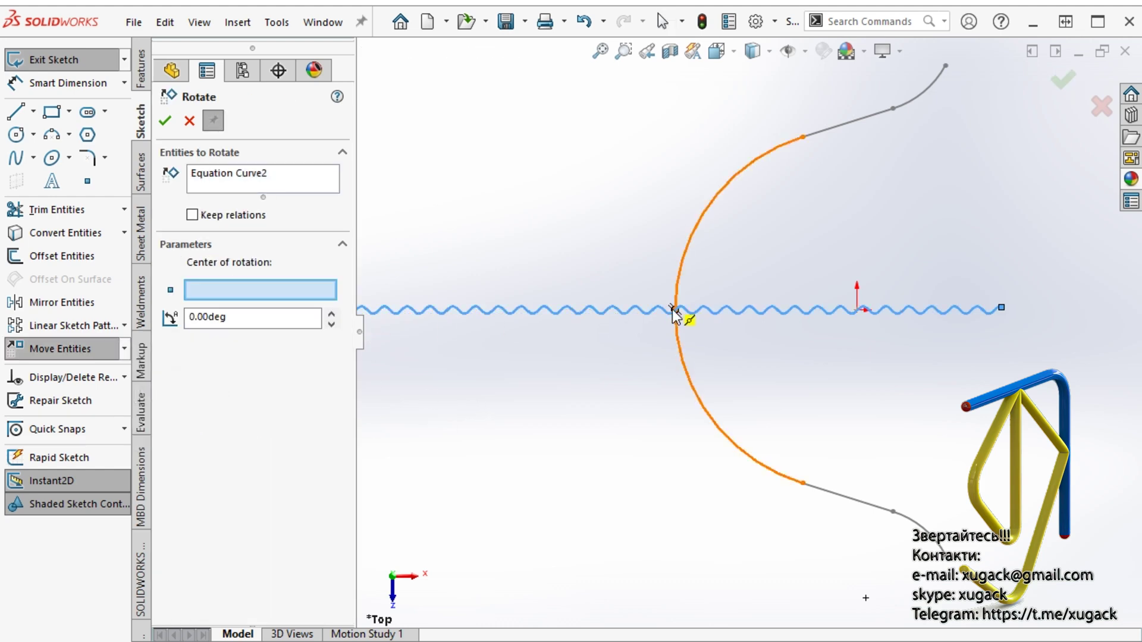
{"action": "left_click", "coordinate": [674, 310]}
{"action": "left_click", "coordinate": [320, 320]}
{"action": "type", "text": "90"}
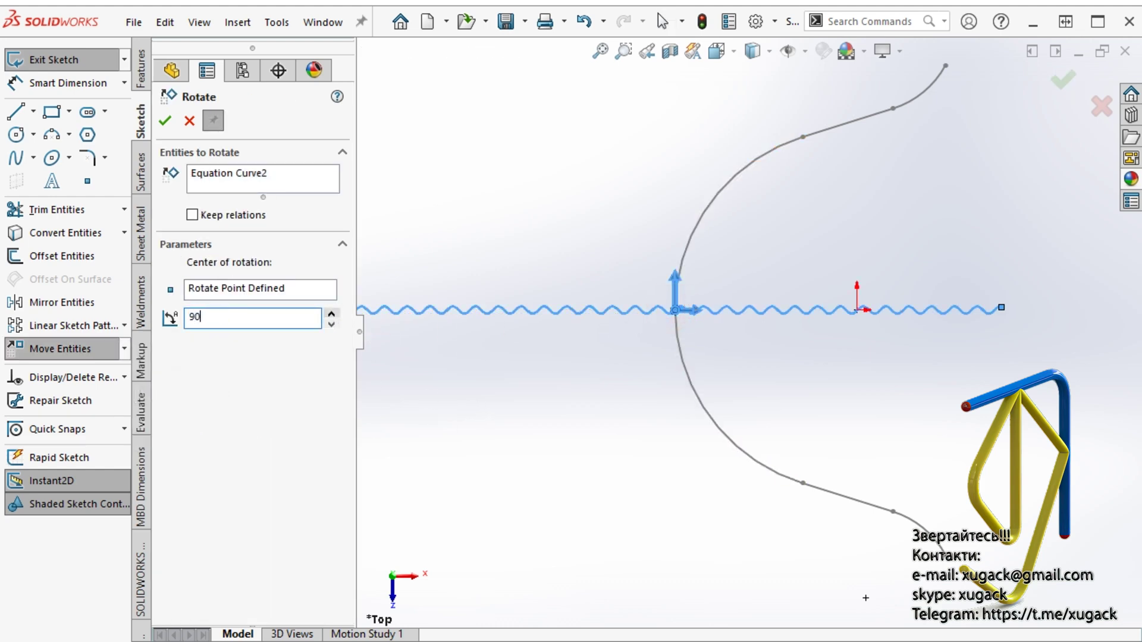
{"action": "key", "text": "Return"}
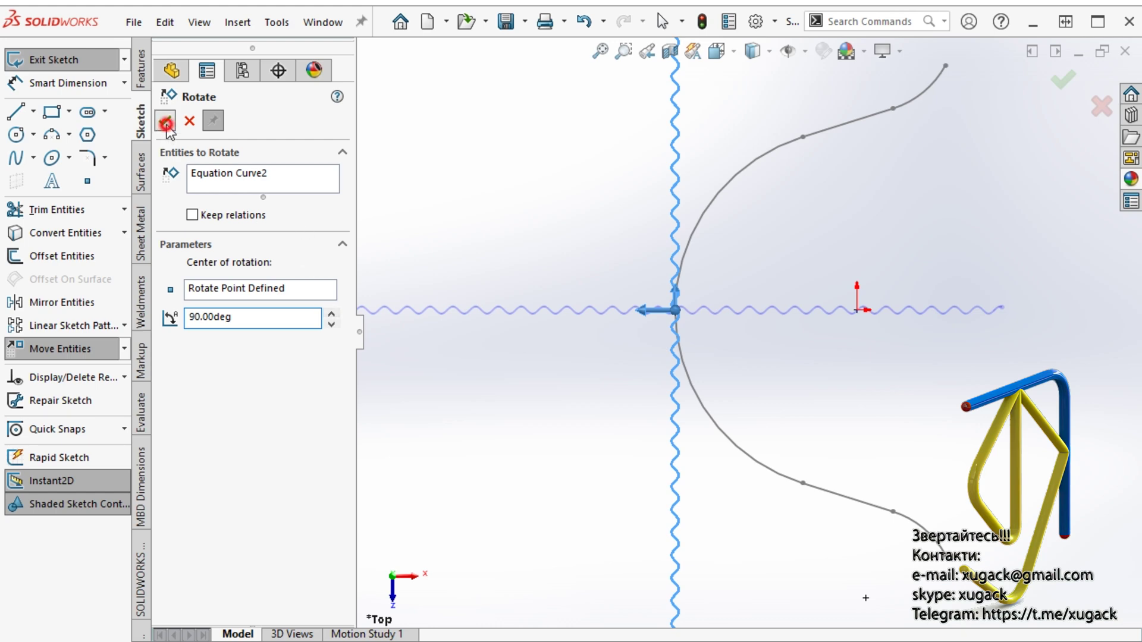
{"action": "left_click", "coordinate": [166, 122]}
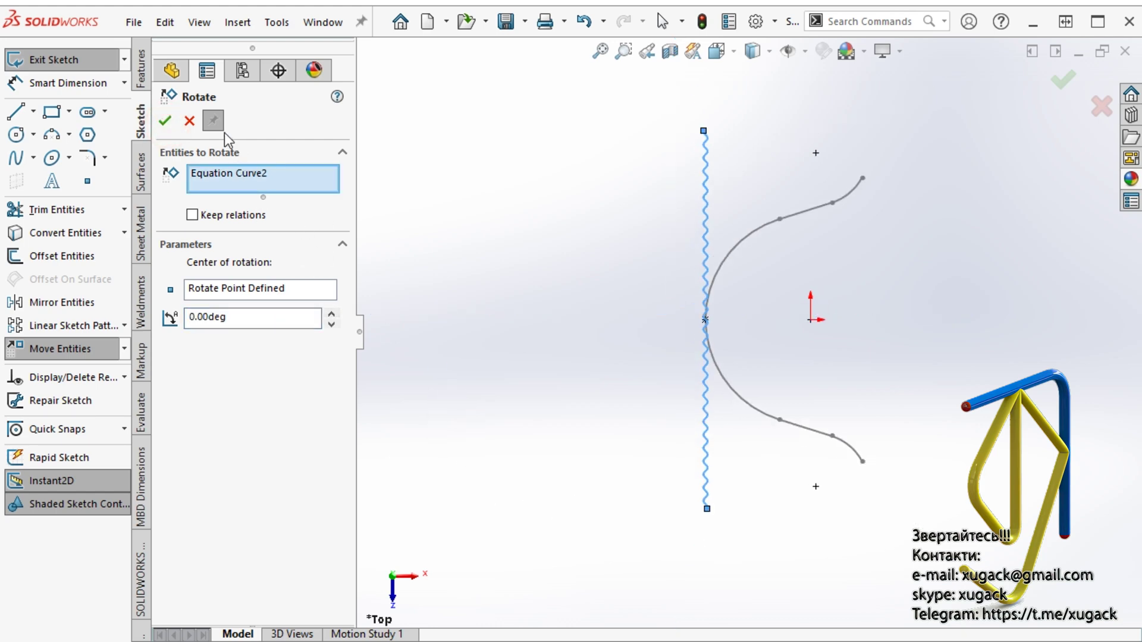
{"action": "left_click", "coordinate": [186, 123]}
{"action": "middle_click_drag", "start_coordinate": [569, 402], "coordinate": [576, 263]}
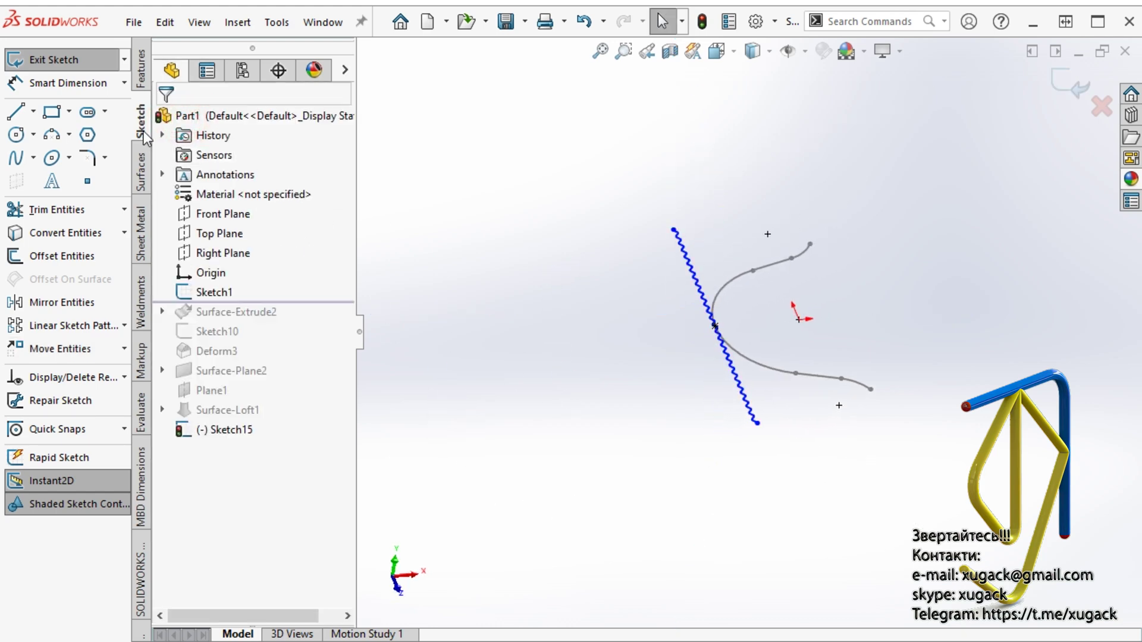
Step: Extrude the rotated sine curve as a surface, Mid Plane, 30 mm deep
{"action": "left_click", "coordinate": [142, 173]}
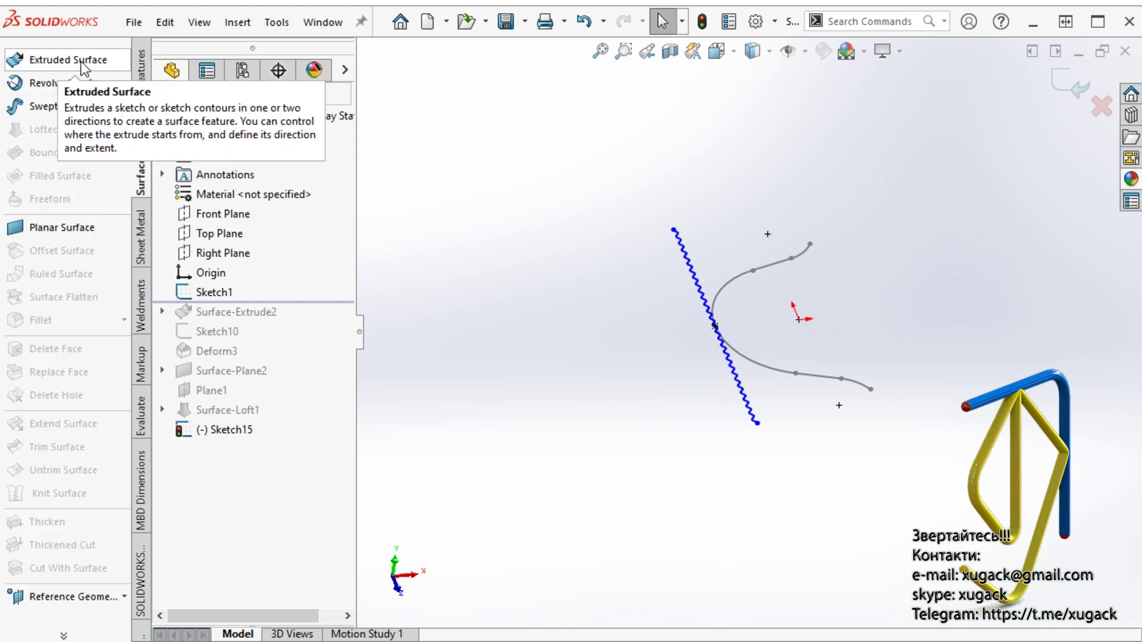
{"action": "left_click", "coordinate": [60, 59]}
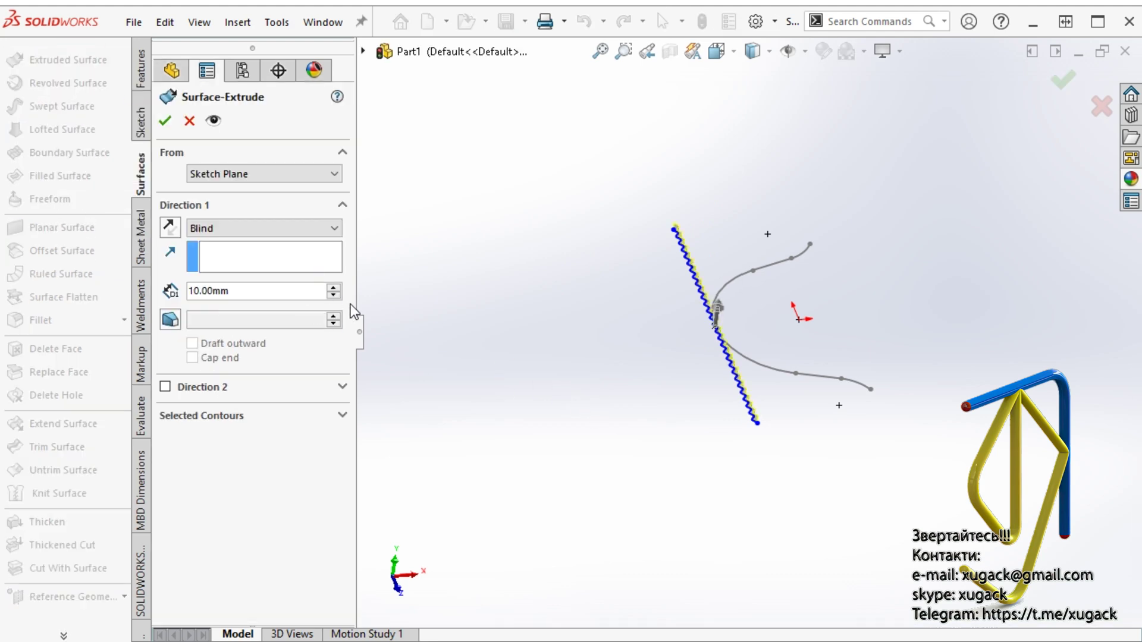
{"action": "left_click", "coordinate": [333, 287]}
{"action": "left_click", "coordinate": [334, 287]}
{"action": "left_click", "coordinate": [337, 230]}
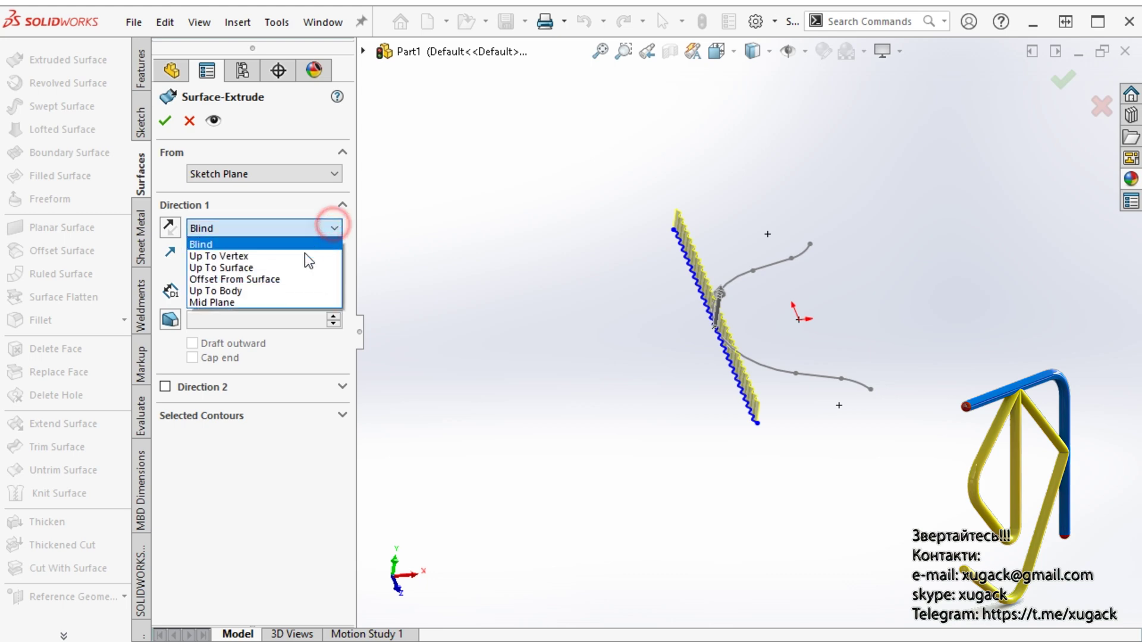
{"action": "left_click", "coordinate": [280, 301]}
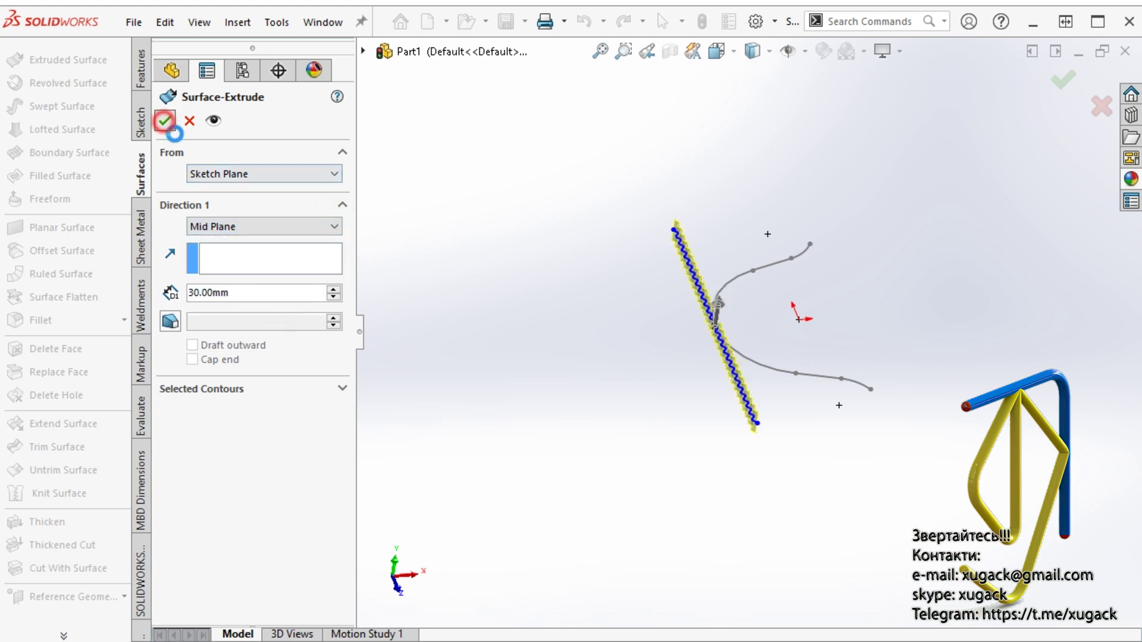
{"action": "left_click", "coordinate": [165, 121]}
{"action": "mouse_move", "coordinate": [714, 454]}
{"action": "middle_mouse_down"}
{"action": "mouse_move", "coordinate": [687, 416]}
{"action": "mouse_move", "coordinate": [765, 482]}
{"action": "middle_mouse_up"}
{"action": "scroll", "coordinate": [760, 374], "scroll_direction": "up", "scroll_amount": 3}
{"action": "left_click", "coordinate": [772, 54]}
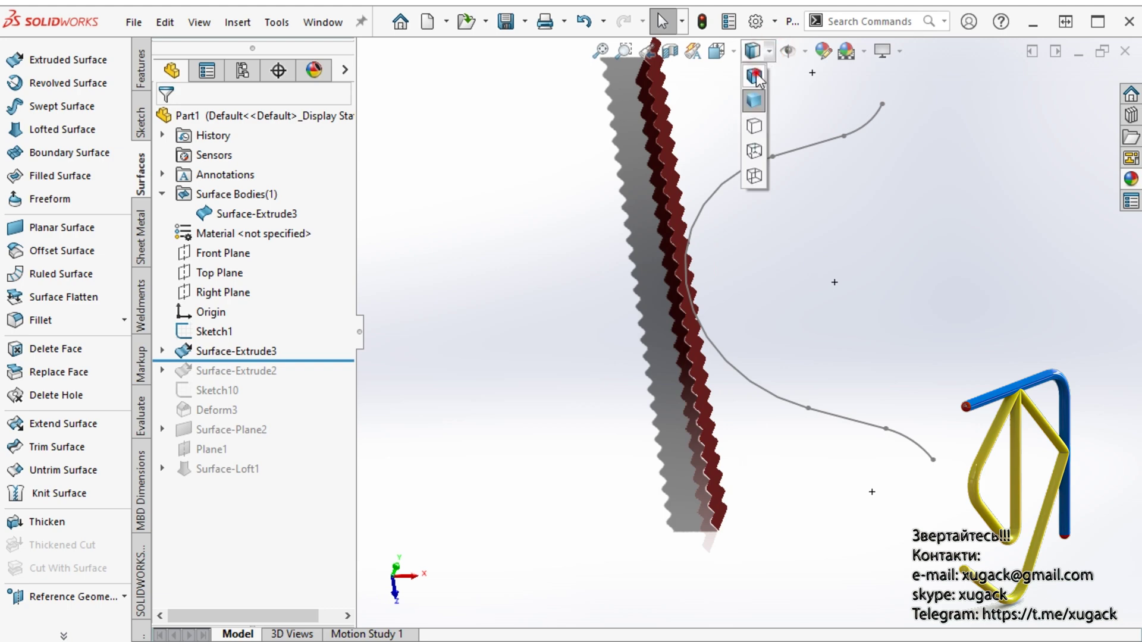
Step: Shade the model with edges and start a new sketch on the Top Plane
{"action": "left_click", "coordinate": [754, 127]}
{"action": "left_click", "coordinate": [946, 314]}
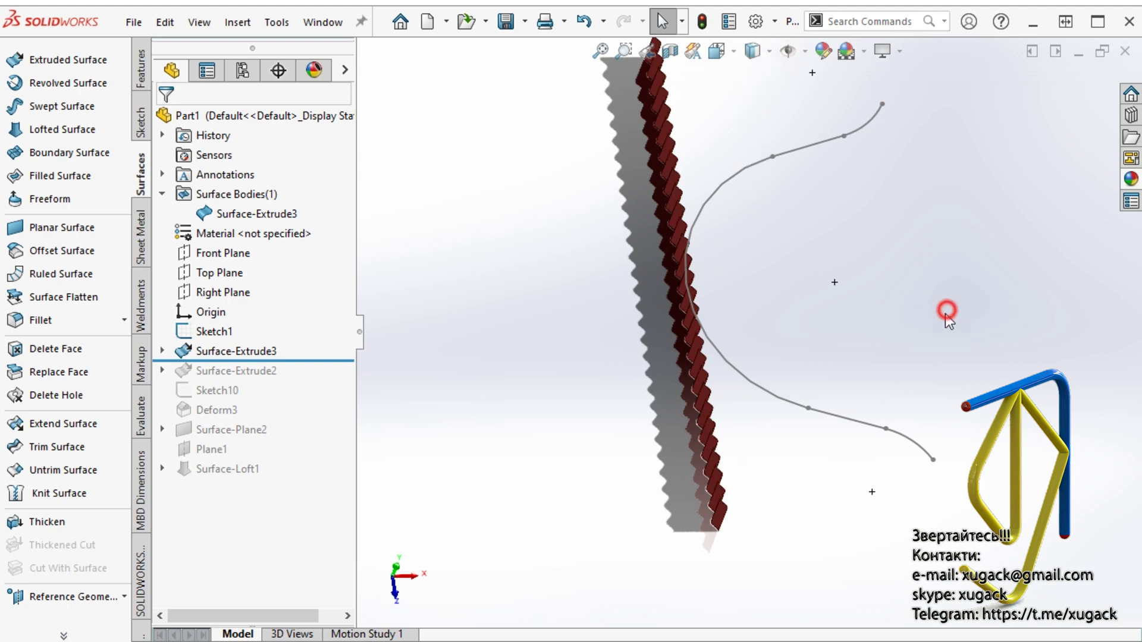
{"action": "left_click", "coordinate": [216, 273]}
{"action": "left_click", "coordinate": [234, 249]}
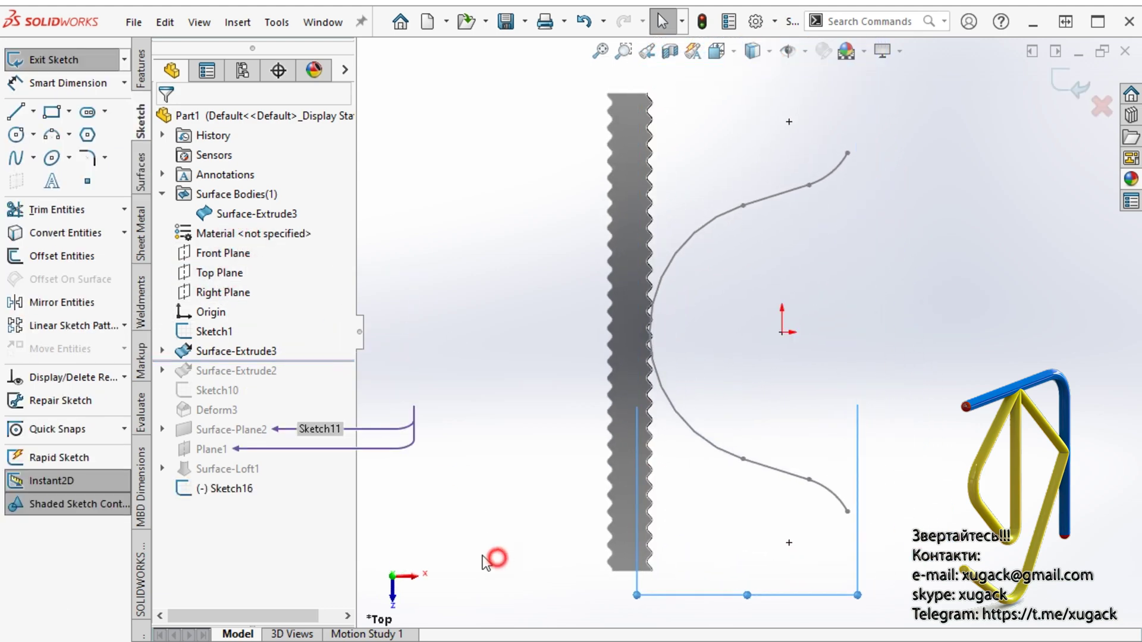
Step: Draw a straight line along the surface edge from bottom to top corner, then exit the sketch
{"action": "left_click", "coordinate": [15, 110]}
{"action": "scroll", "coordinate": [595, 518], "scroll_direction": "down", "scroll_amount": 4}
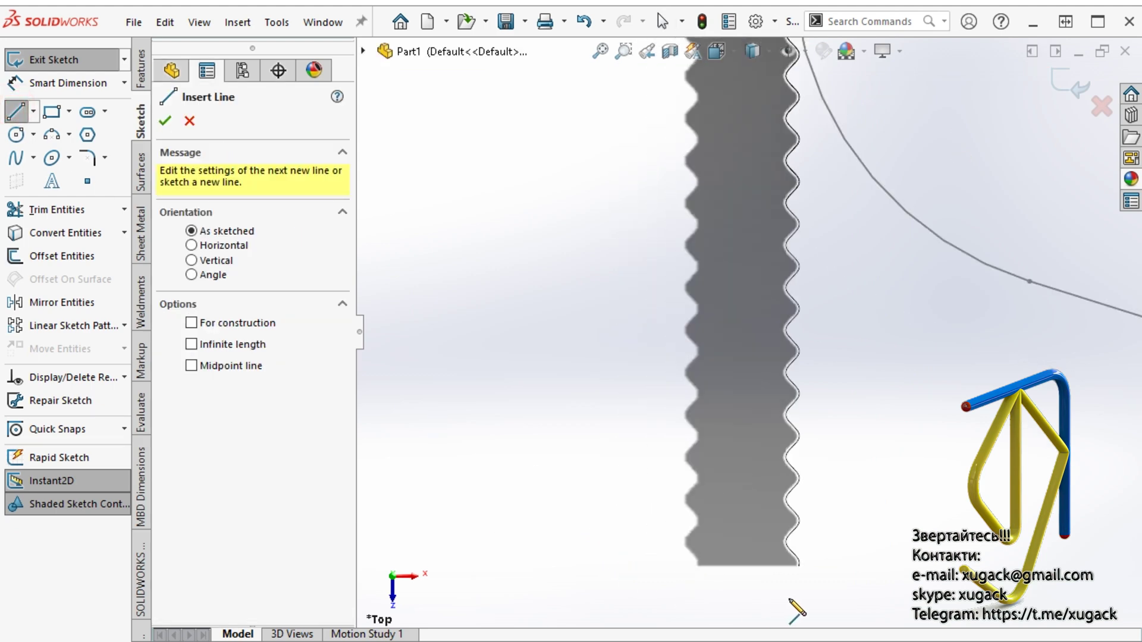
{"action": "scroll", "coordinate": [799, 595], "scroll_direction": "down", "scroll_amount": 2}
{"action": "left_click", "coordinate": [800, 523]}
{"action": "scroll", "coordinate": [832, 559], "scroll_direction": "up", "scroll_amount": 3}
{"action": "scroll", "coordinate": [826, 506], "scroll_direction": "up", "scroll_amount": 3}
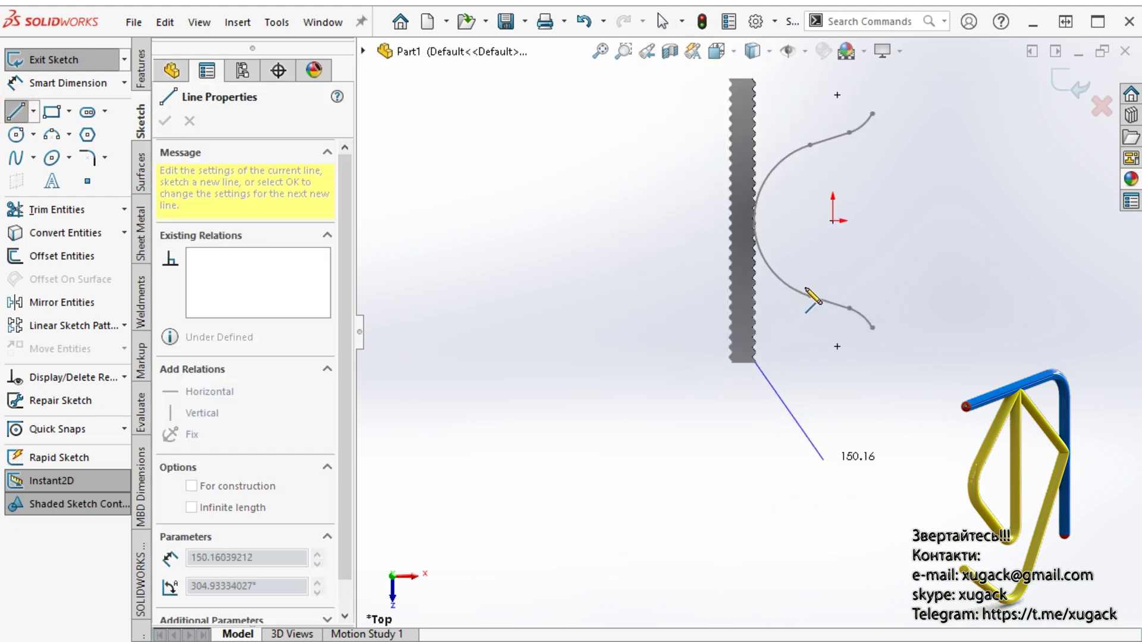
{"action": "scroll", "coordinate": [750, 220], "scroll_direction": "down", "scroll_amount": 3}
{"action": "scroll", "coordinate": [760, 190], "scroll_direction": "up", "scroll_amount": 2}
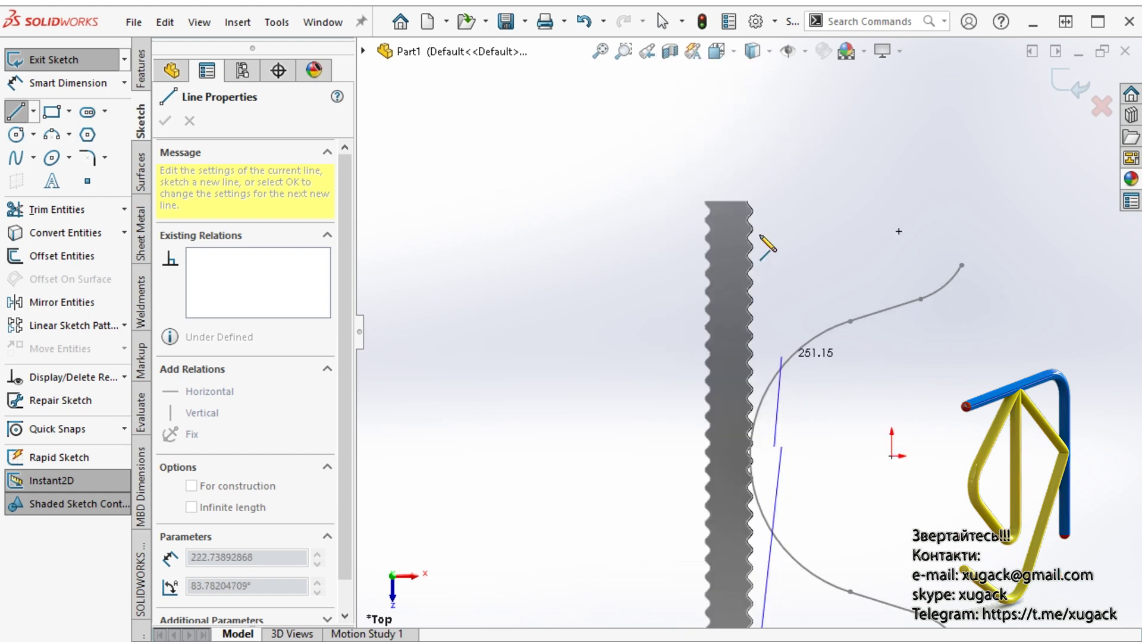
{"action": "scroll", "coordinate": [749, 235], "scroll_direction": "down", "scroll_amount": 2}
{"action": "scroll", "coordinate": [726, 205], "scroll_direction": "down", "scroll_amount": 3}
{"action": "left_click", "coordinate": [720, 173]}
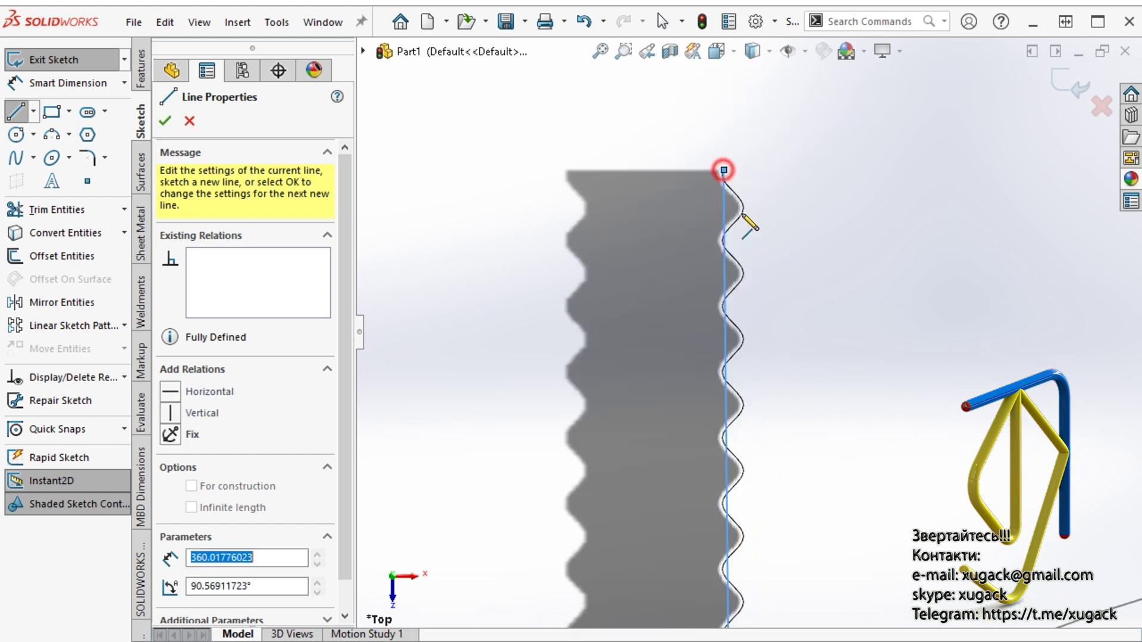
{"action": "scroll", "coordinate": [743, 214], "scroll_direction": "up", "scroll_amount": 3}
{"action": "key", "text": "Escape"}
{"action": "scroll", "coordinate": [867, 484], "scroll_direction": "up", "scroll_amount": 3}
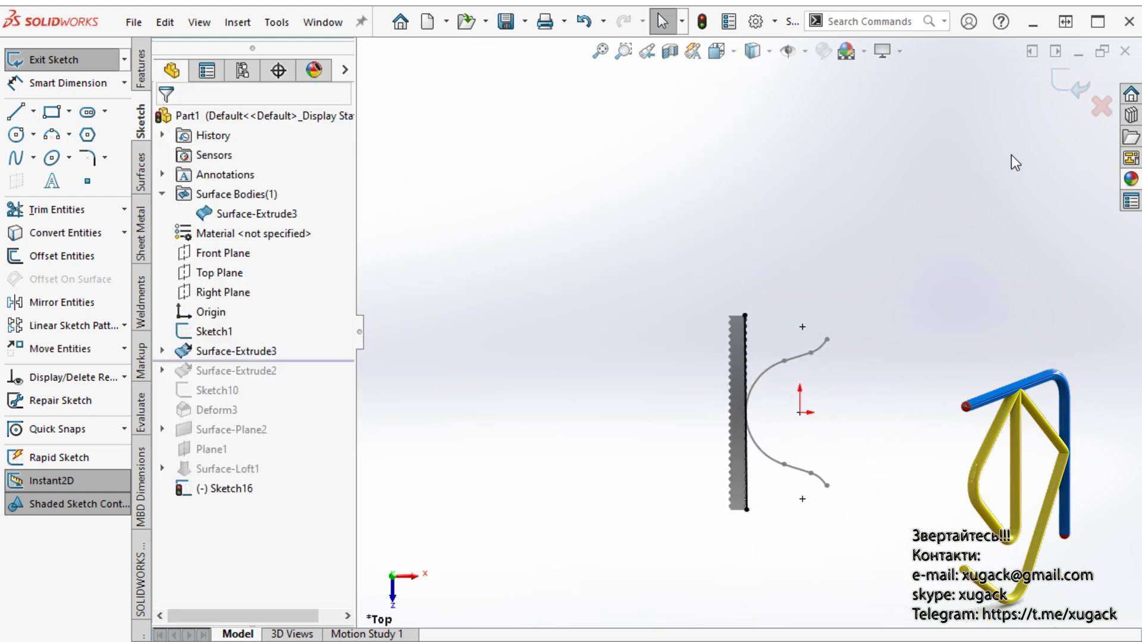
{"action": "left_click", "coordinate": [1062, 92]}
{"action": "mouse_move", "coordinate": [811, 508]}
{"action": "middle_mouse_down"}
{"action": "mouse_move", "coordinate": [855, 349]}
{"action": "mouse_move", "coordinate": [840, 409]}
{"action": "mouse_move", "coordinate": [889, 507]}
{"action": "middle_mouse_up"}
{"action": "left_click", "coordinate": [890, 507]}
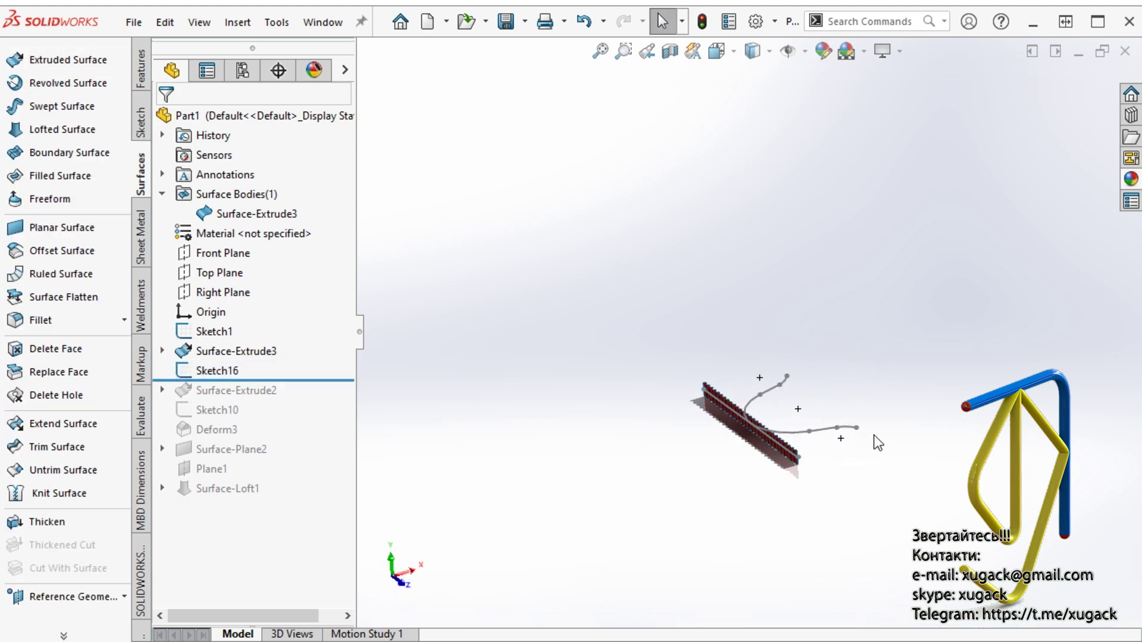
Step: Set up a curve-to-curve Deform: Line1@Sketch16 to Sketch1, deforming Surface-Extrude3
{"action": "scroll", "coordinate": [830, 451], "scroll_direction": "down", "scroll_amount": 4}
{"action": "left_click", "coordinate": [239, 22]}
{"action": "mouse_move", "coordinate": [268, 94]}
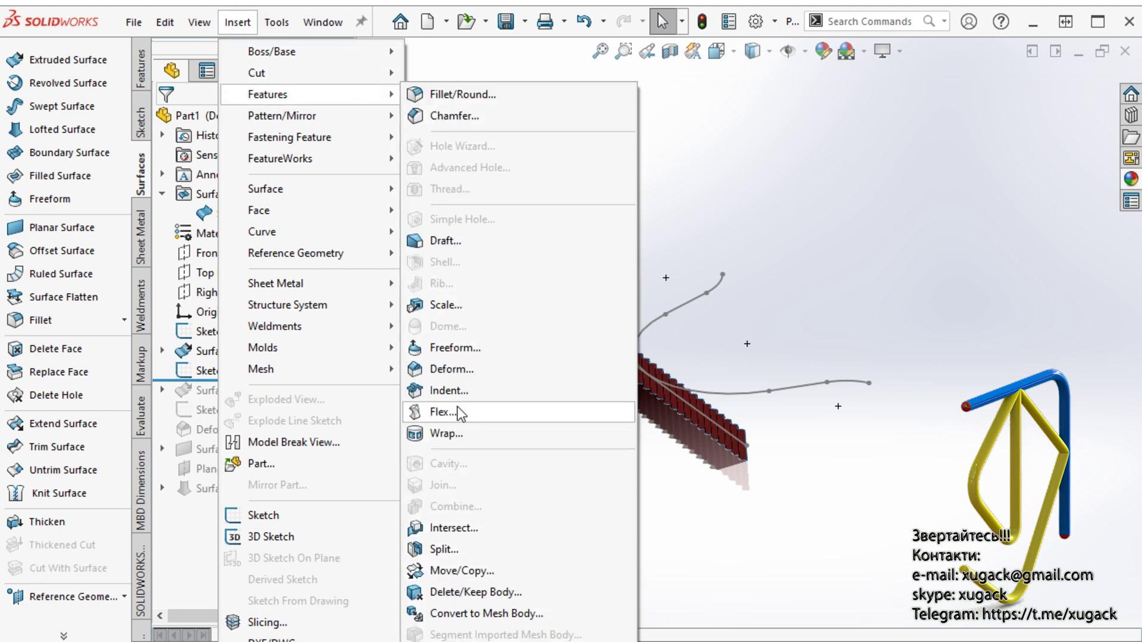
{"action": "left_click", "coordinate": [459, 373]}
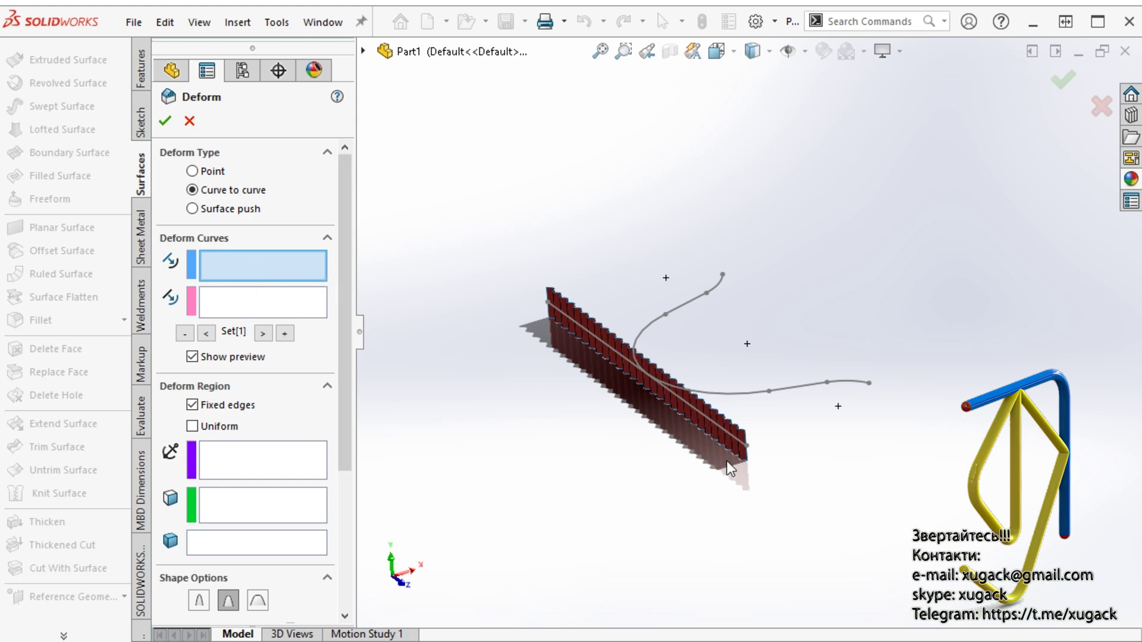
{"action": "left_click", "coordinate": [734, 445]}
{"action": "left_click", "coordinate": [294, 300]}
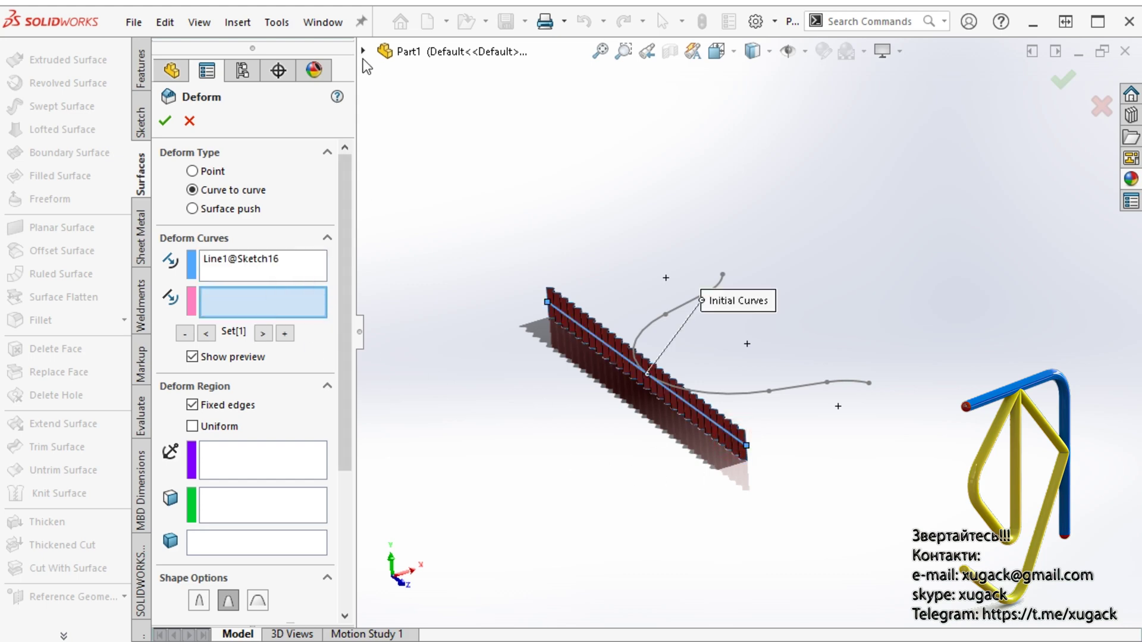
{"action": "left_click", "coordinate": [363, 52]}
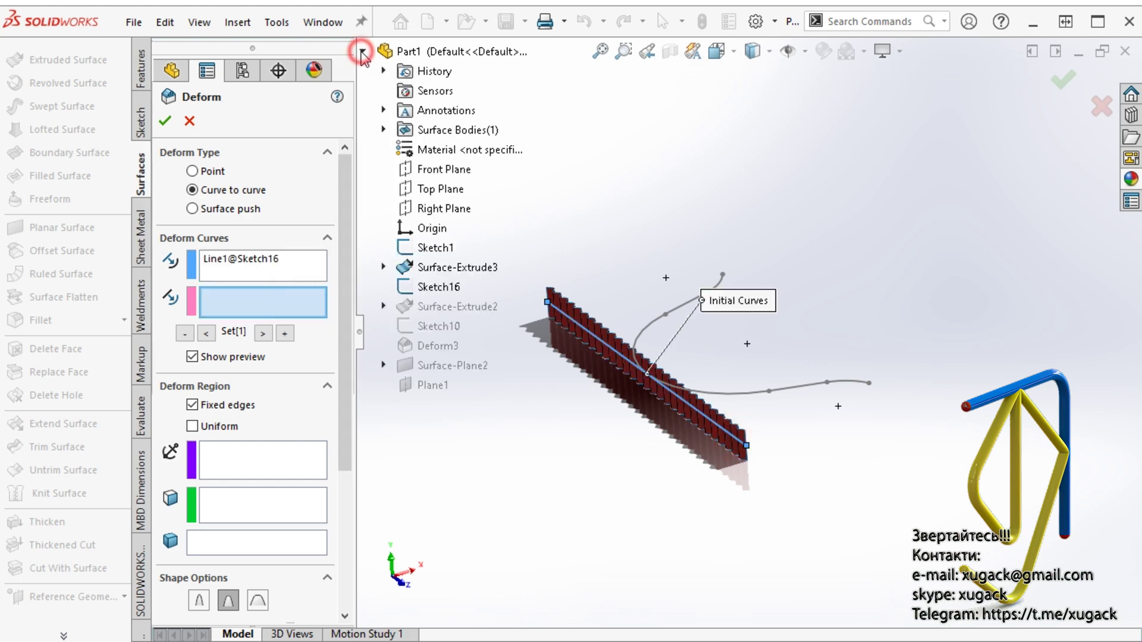
{"action": "left_click", "coordinate": [433, 248]}
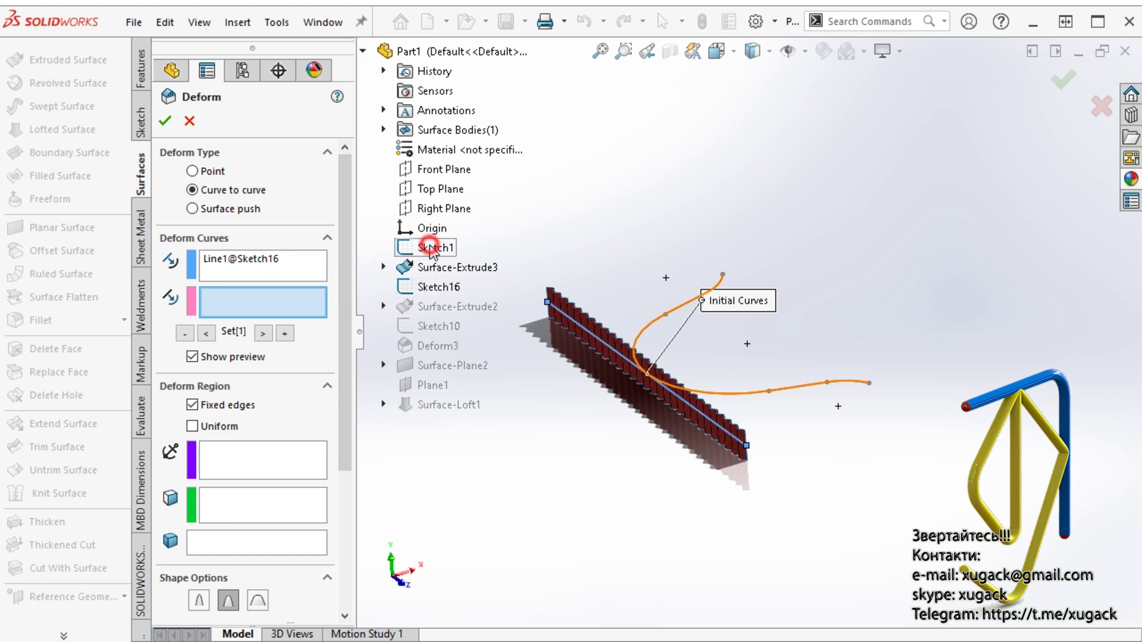
{"action": "left_click", "coordinate": [242, 546]}
{"action": "left_click", "coordinate": [717, 443]}
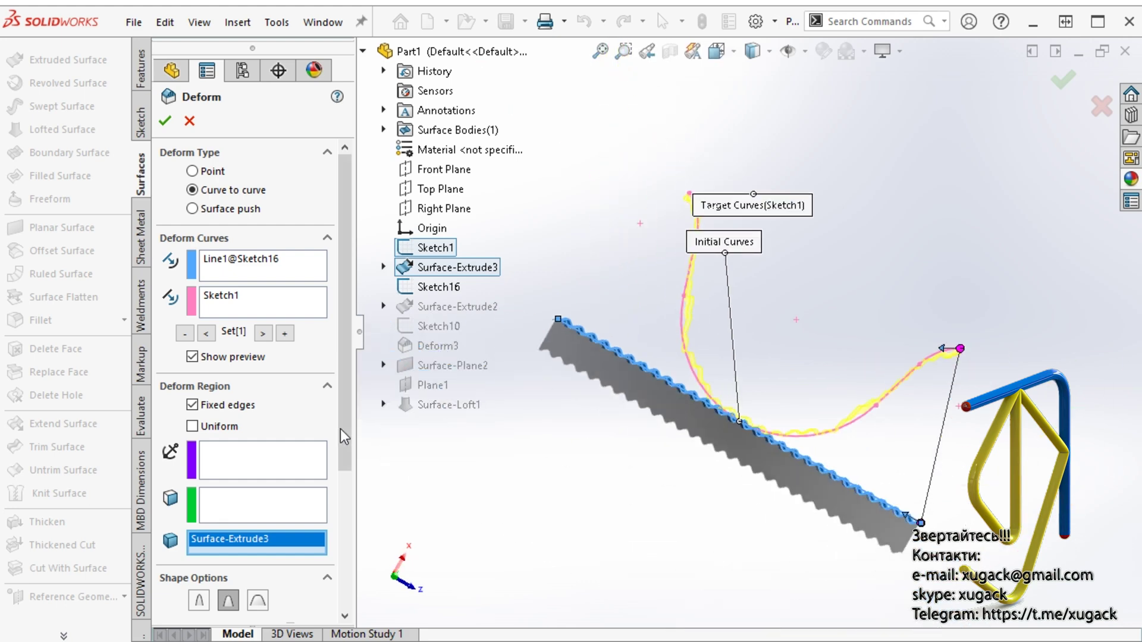
Step: Uncheck Maintain boundary, enable Match curve direction, and accept the deform
{"action": "left_click_drag", "start_coordinate": [341, 430], "coordinate": [315, 586]}
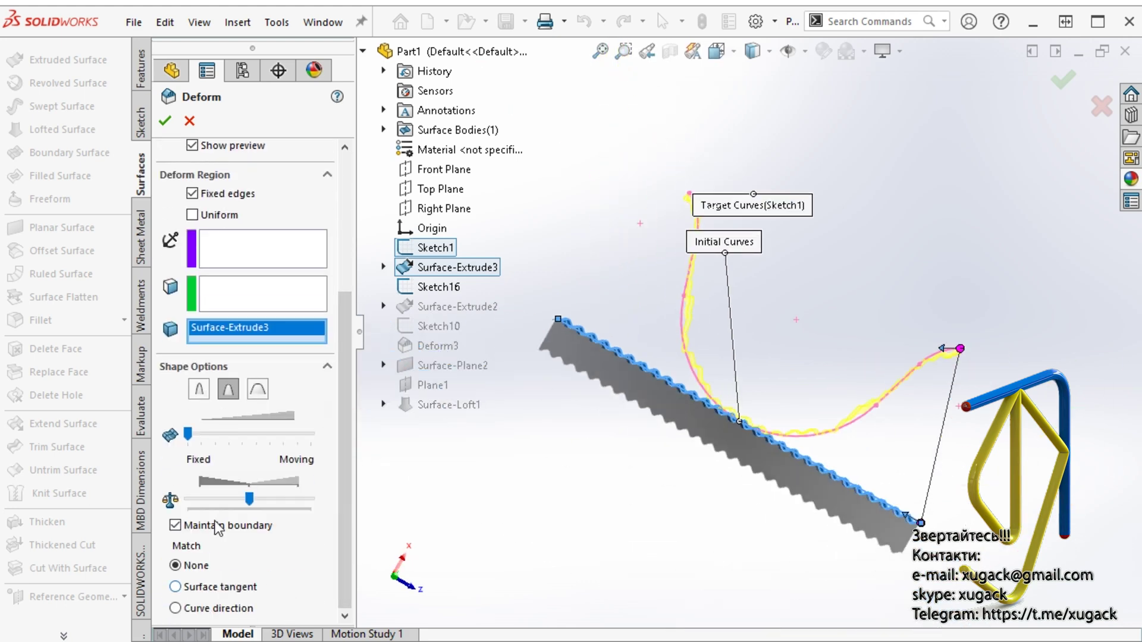
{"action": "left_click", "coordinate": [218, 526]}
{"action": "scroll", "coordinate": [344, 602], "scroll_direction": "down", "scroll_amount": 1}
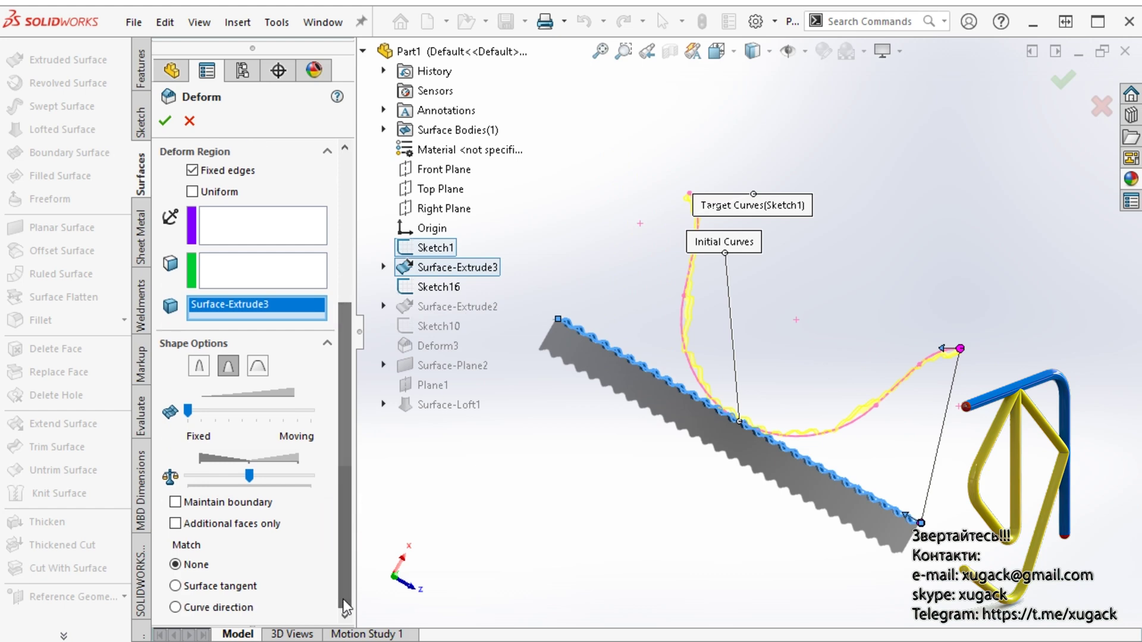
{"action": "left_click", "coordinate": [218, 608]}
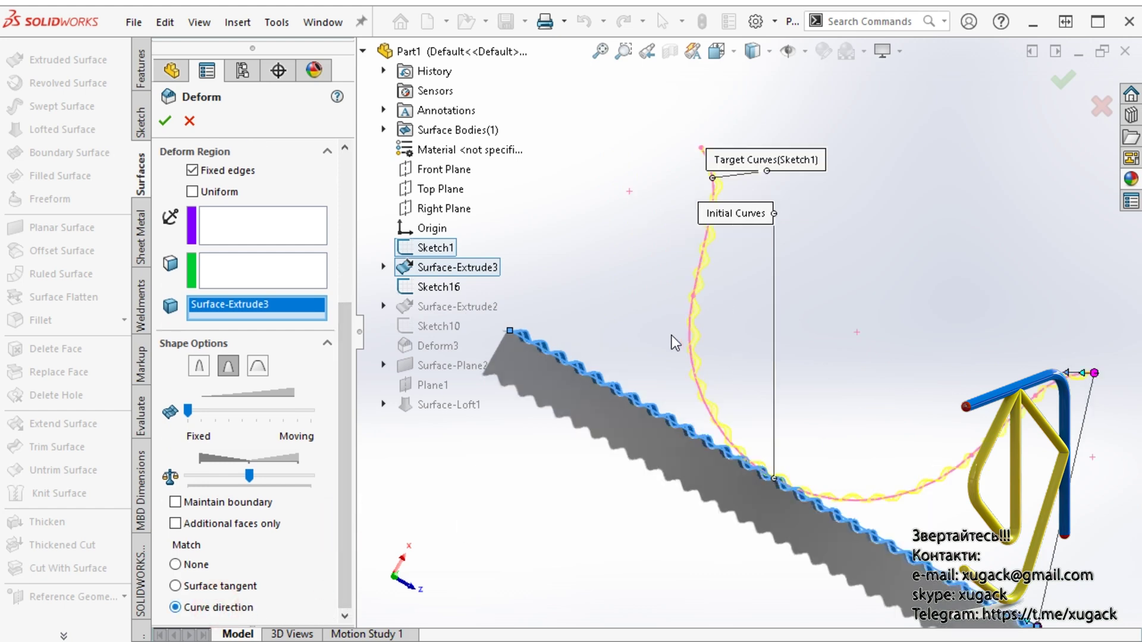
{"action": "scroll", "coordinate": [729, 300], "scroll_direction": "down", "scroll_amount": 5}
{"action": "mouse_move", "coordinate": [728, 299]}
{"action": "middle_mouse_down"}
{"action": "mouse_move", "coordinate": [745, 325]}
{"action": "mouse_move", "coordinate": [690, 301]}
{"action": "middle_mouse_up"}
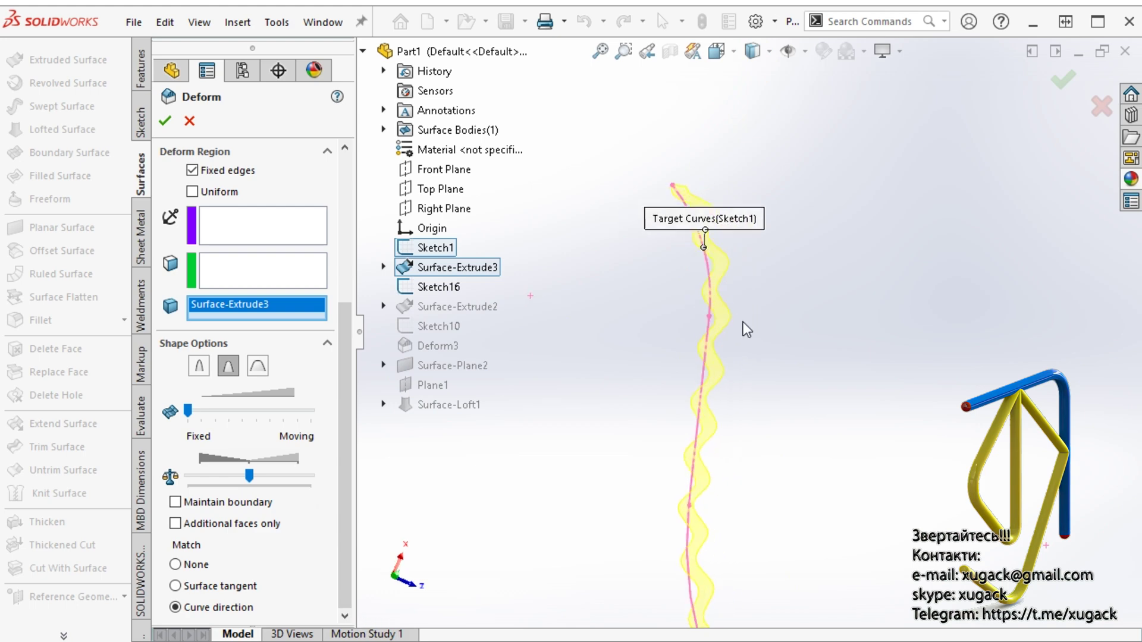
{"action": "mouse_move", "coordinate": [744, 326]}
{"action": "middle_mouse_down"}
{"action": "mouse_move", "coordinate": [824, 333]}
{"action": "mouse_move", "coordinate": [821, 452]}
{"action": "middle_mouse_up"}
{"action": "scroll", "coordinate": [825, 333], "scroll_direction": "up", "scroll_amount": 5}
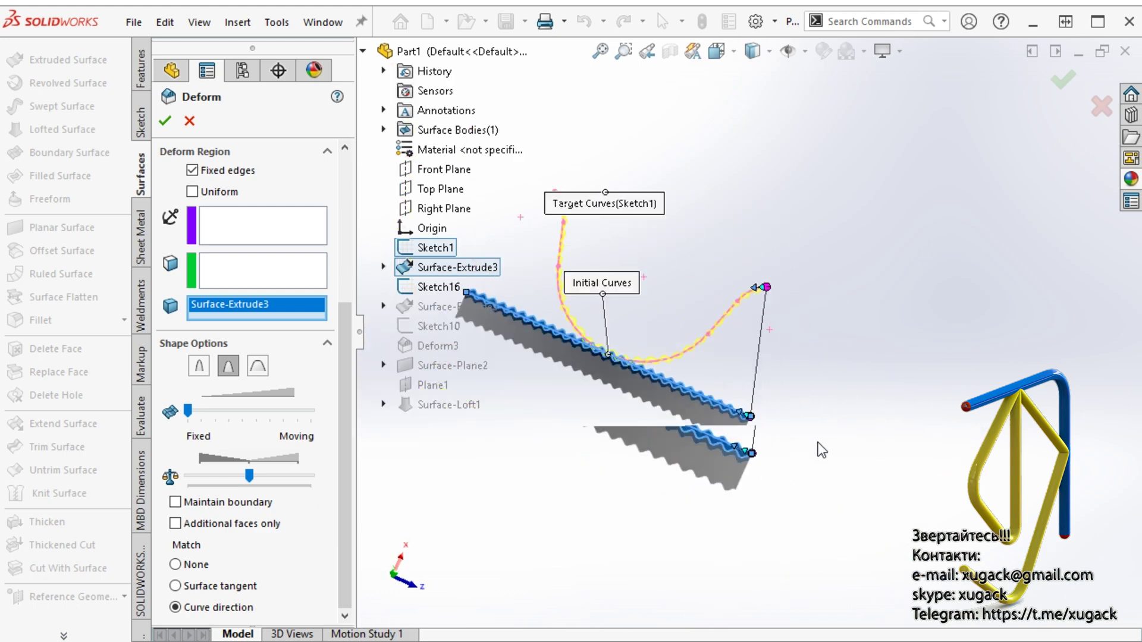
{"action": "left_click", "coordinate": [165, 121]}
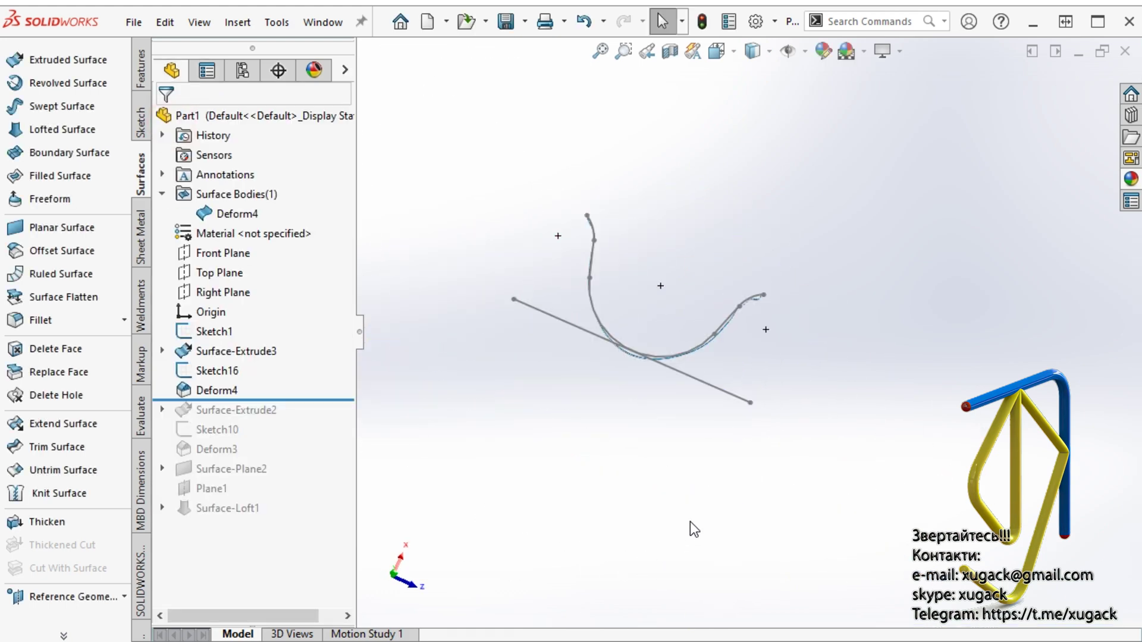
Step: Edit Deform4 and move its stiffness slider from Fixed fully to Moving
{"action": "left_click", "coordinate": [689, 514]}
{"action": "middle_click_drag", "start_coordinate": [650, 389], "coordinate": [658, 276]}
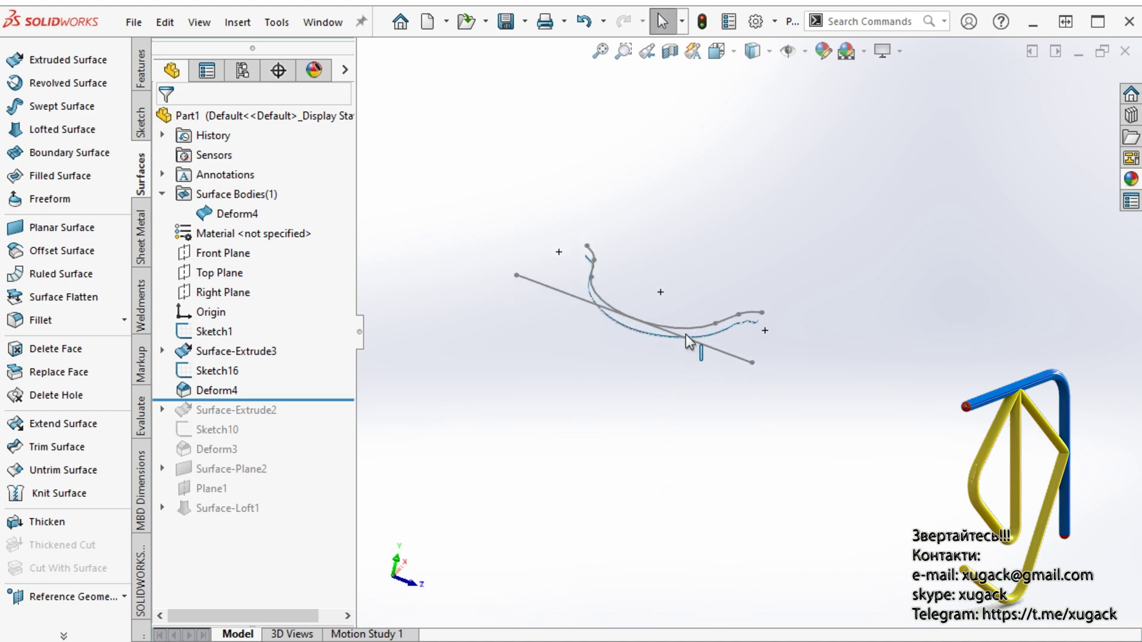
{"action": "scroll", "coordinate": [687, 335], "scroll_direction": "down", "scroll_amount": 4}
{"action": "left_click", "coordinate": [234, 390]}
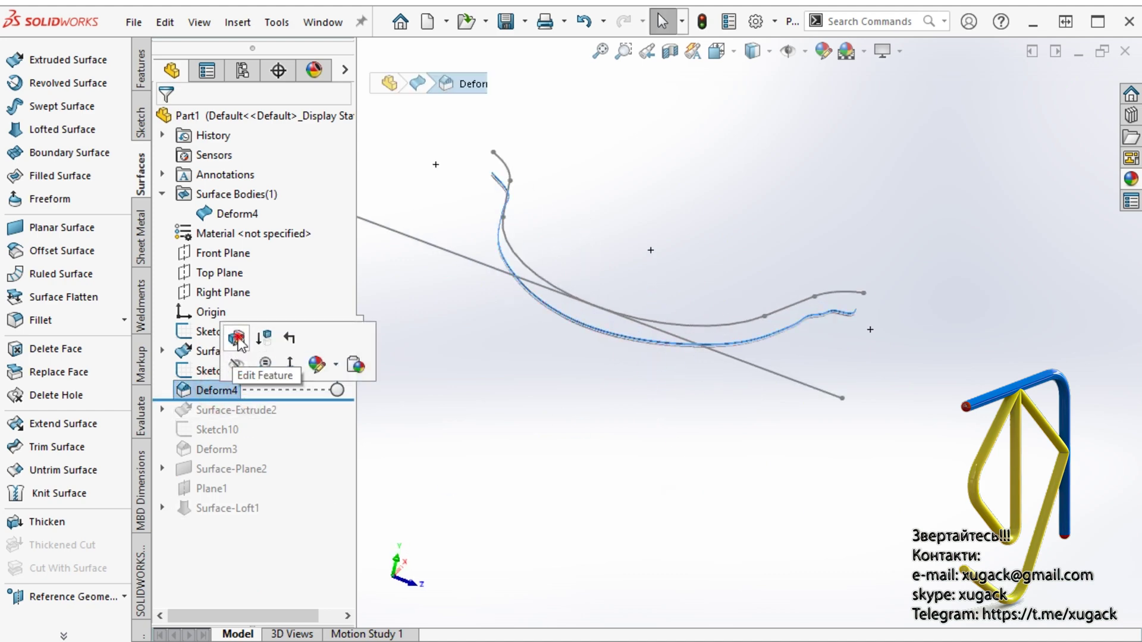
{"action": "left_click", "coordinate": [232, 337]}
{"action": "middle_click_drag", "start_coordinate": [554, 440], "coordinate": [607, 380]}
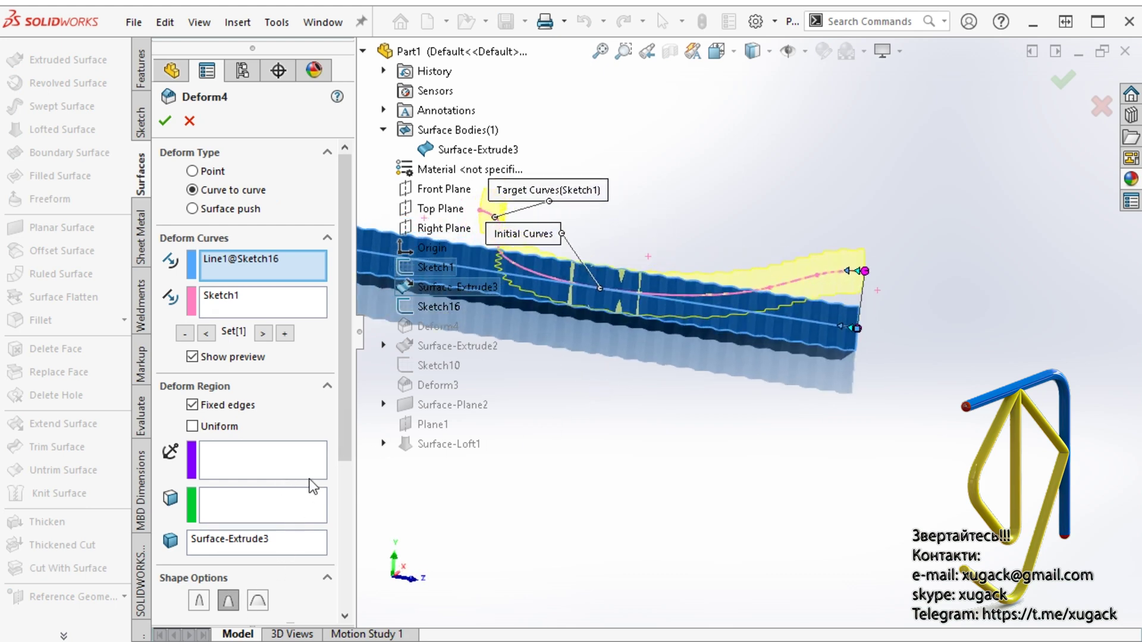
{"action": "scroll", "coordinate": [333, 506], "scroll_direction": "down", "scroll_amount": 3}
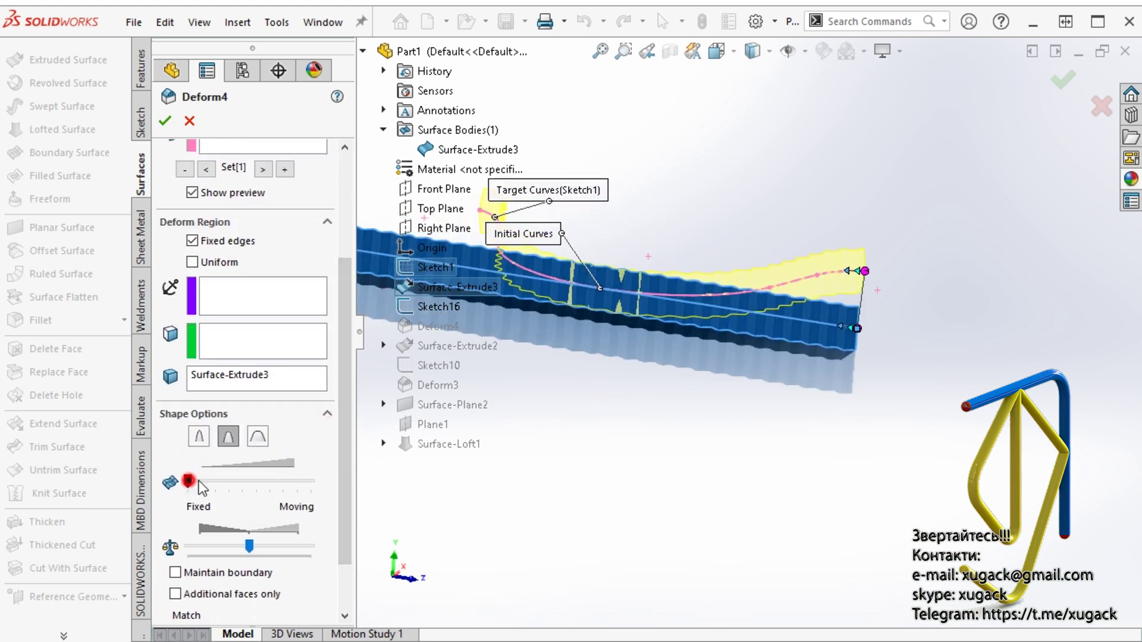
{"action": "left_click", "coordinate": [311, 480]}
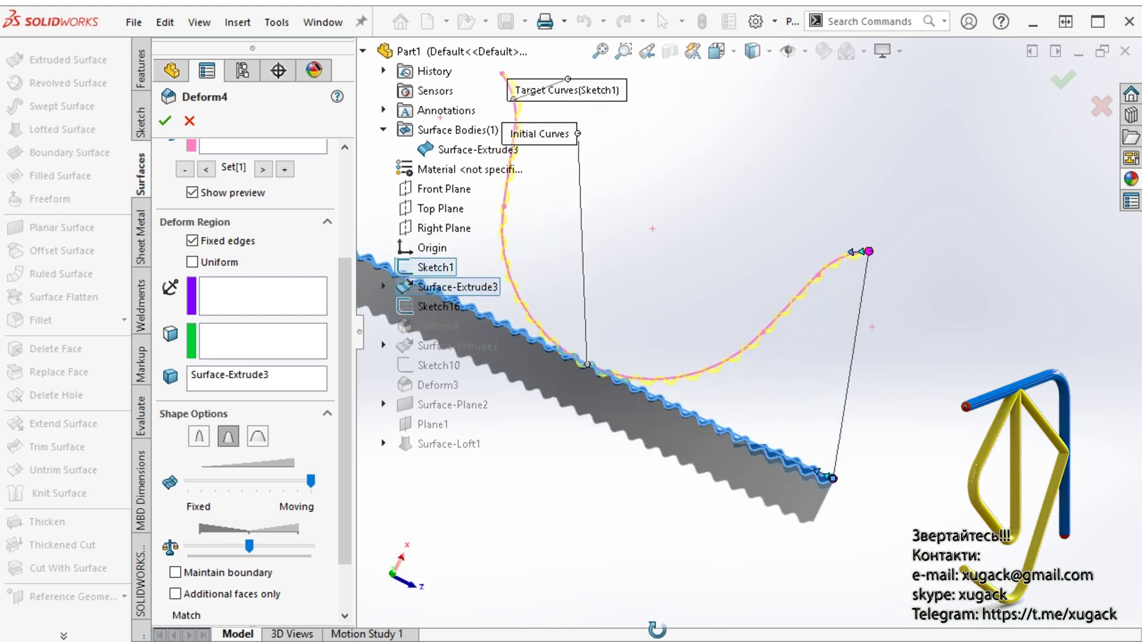
{"action": "left_click", "coordinate": [167, 121]}
{"action": "mouse_move", "coordinate": [643, 515]}
{"action": "middle_mouse_down"}
{"action": "mouse_move", "coordinate": [580, 308]}
{"action": "mouse_move", "coordinate": [617, 421]}
{"action": "middle_mouse_up"}
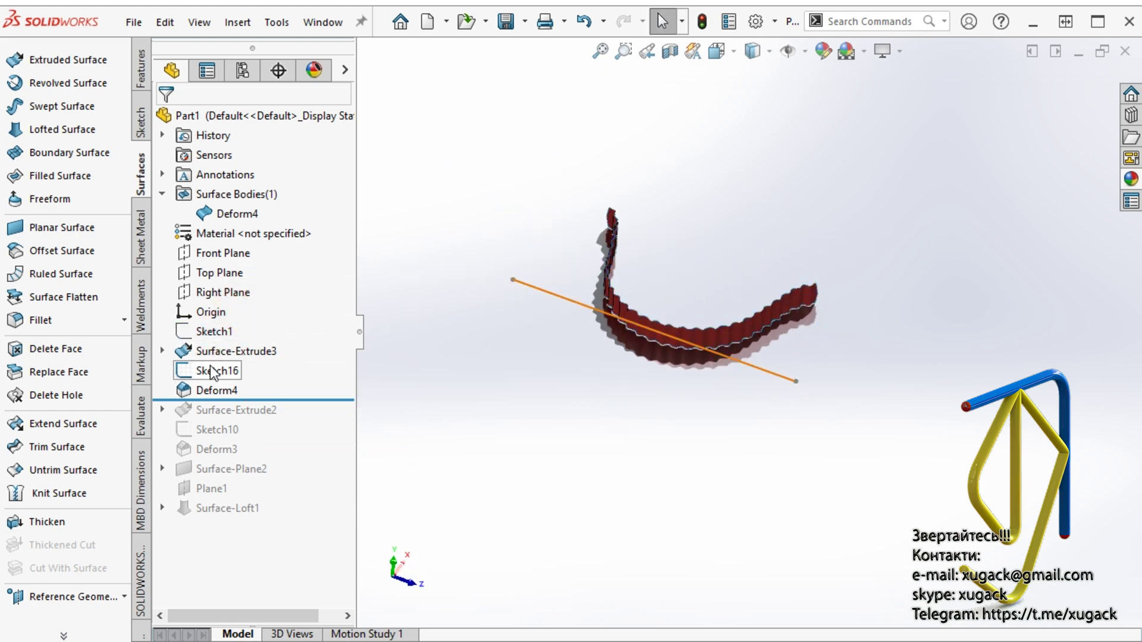
Step: Sketch a rectangle on the Top Plane enclosing the curved wall
{"action": "left_click", "coordinate": [211, 372]}
{"action": "middle_click_drag", "start_coordinate": [515, 449], "coordinate": [574, 443]}
{"action": "left_click", "coordinate": [221, 274]}
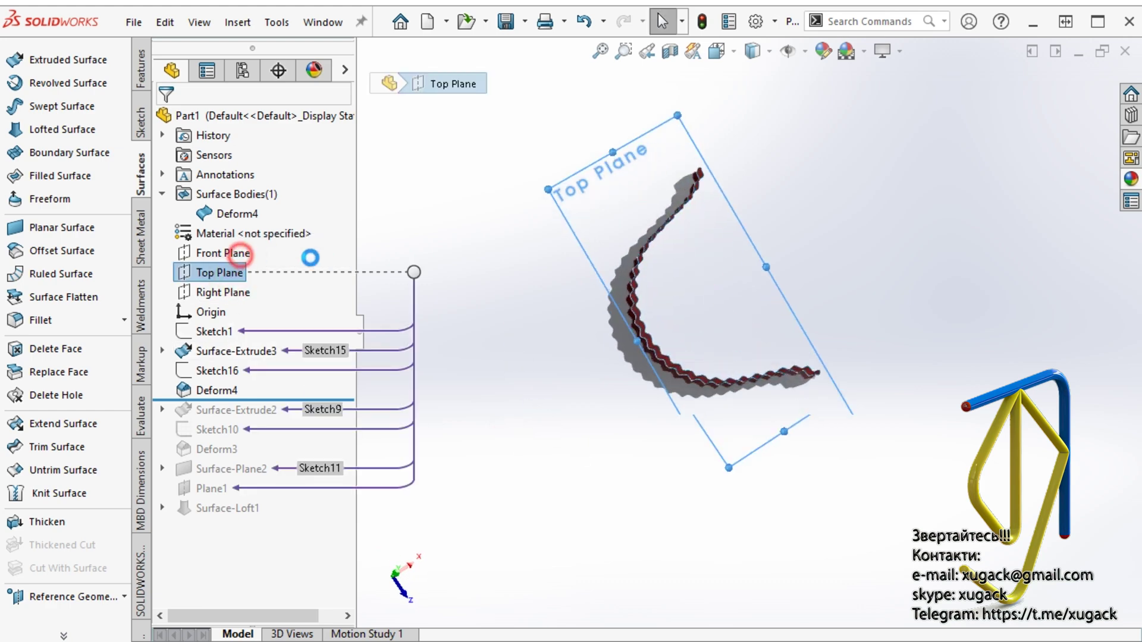
{"action": "left_click", "coordinate": [51, 111]}
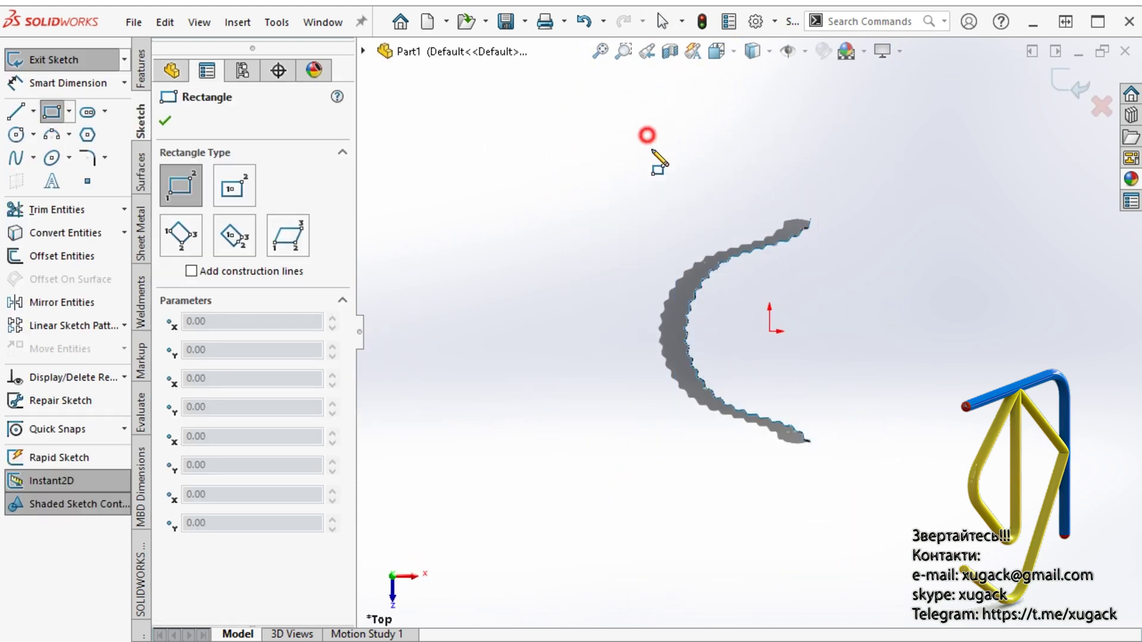
{"action": "left_click", "coordinate": [648, 135]}
{"action": "left_click", "coordinate": [888, 507]}
{"action": "left_click", "coordinate": [166, 121]}
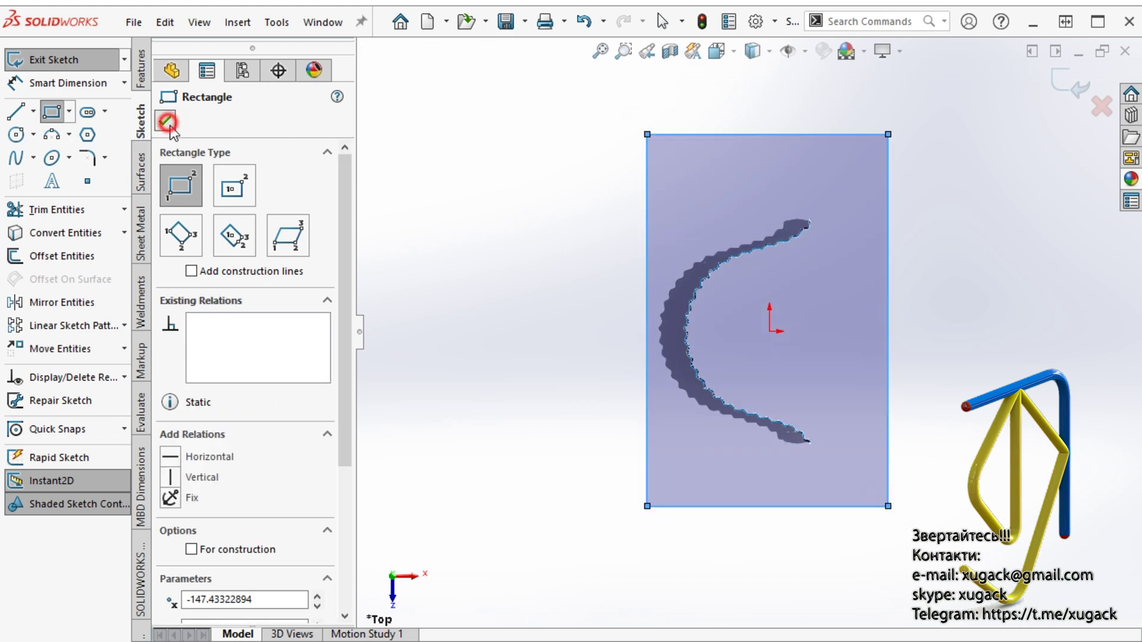
Step: Create a planar surface, Surface-Plane3, from the rectangle
{"action": "left_click", "coordinate": [141, 173]}
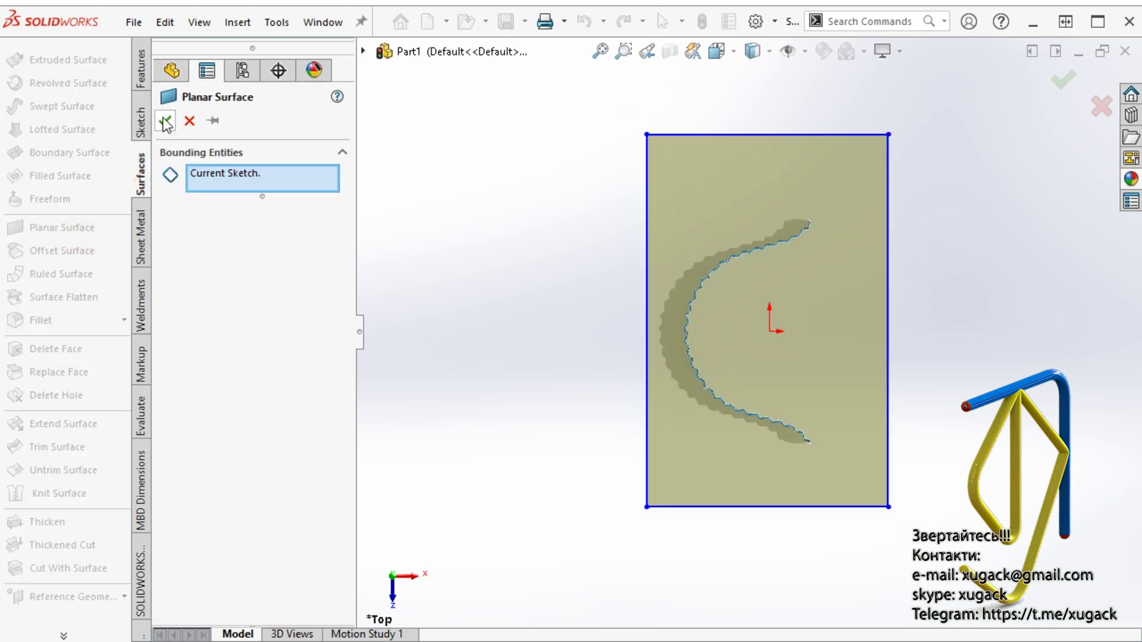
{"action": "key", "text": "Return"}
{"action": "middle_click_drag", "start_coordinate": [508, 400], "coordinate": [526, 212]}
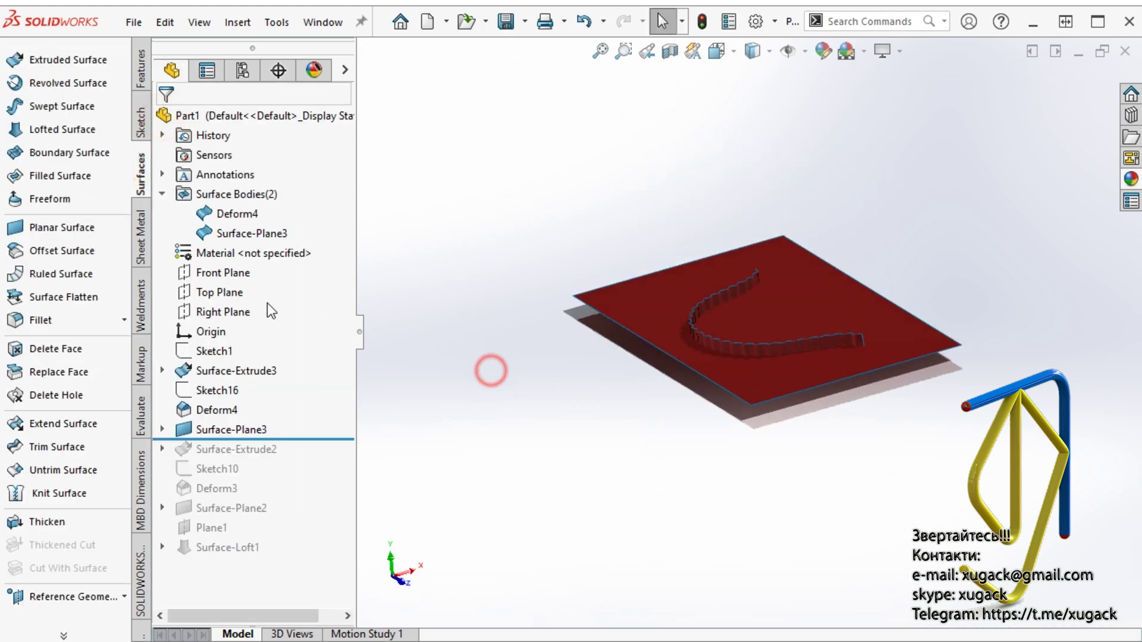
Step: On Surface-Plane3, sketch the intersection curve of Deform4 and Surface-Plane3
{"action": "left_click", "coordinate": [723, 362]}
{"action": "left_click", "coordinate": [798, 310]}
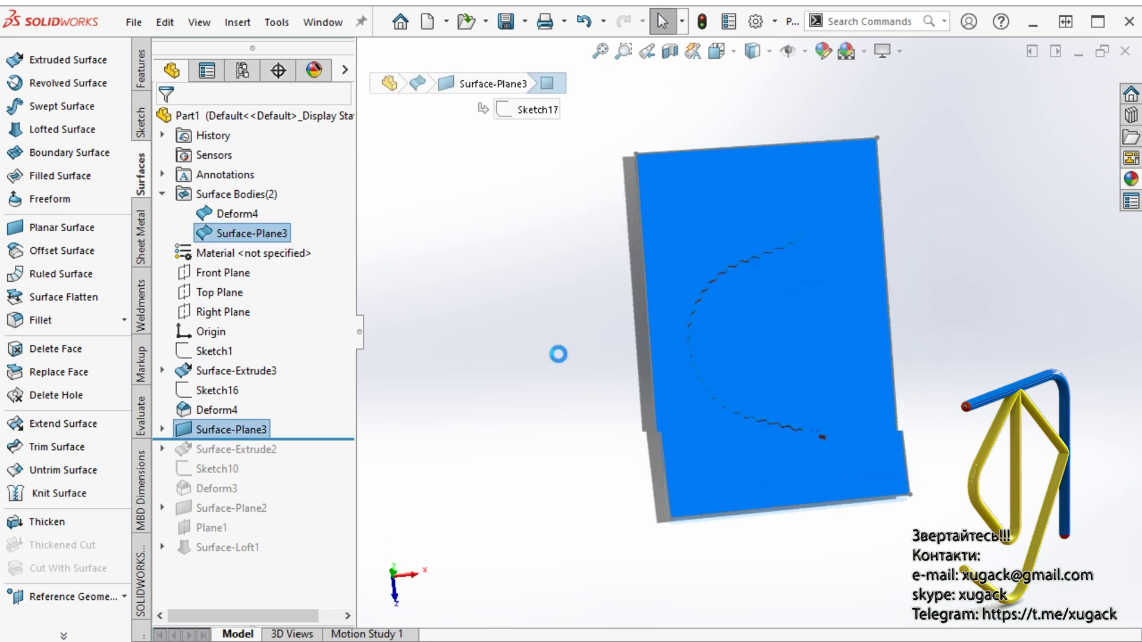
{"action": "left_click", "coordinate": [124, 232]}
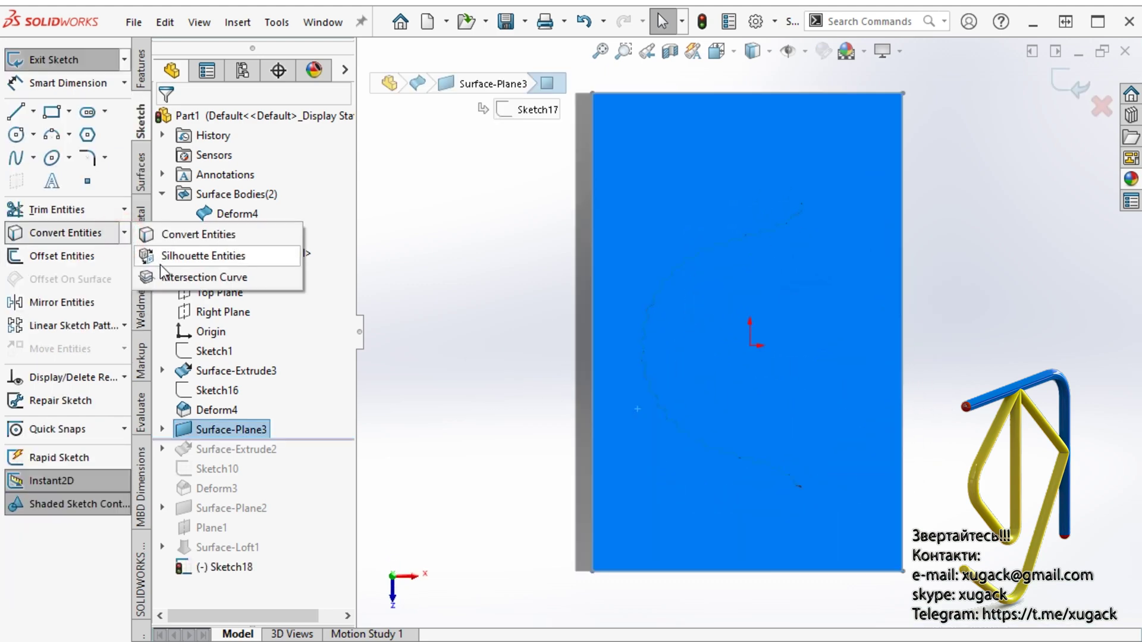
{"action": "left_click", "coordinate": [168, 276]}
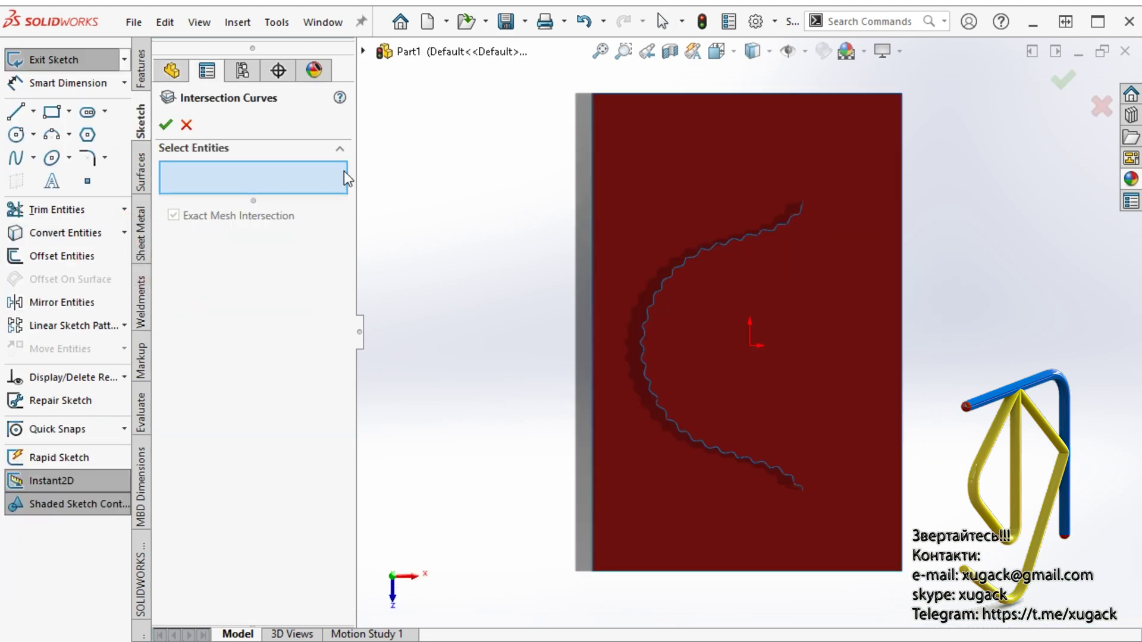
{"action": "left_click", "coordinate": [364, 52]}
{"action": "left_click", "coordinate": [441, 149]}
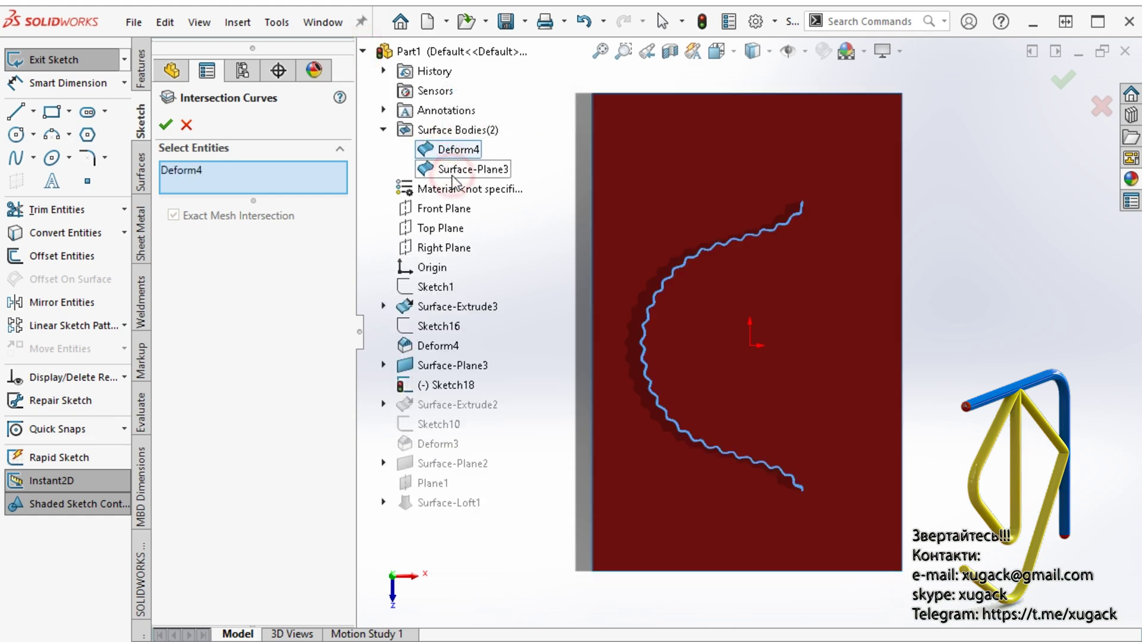
{"action": "left_click", "coordinate": [464, 169]}
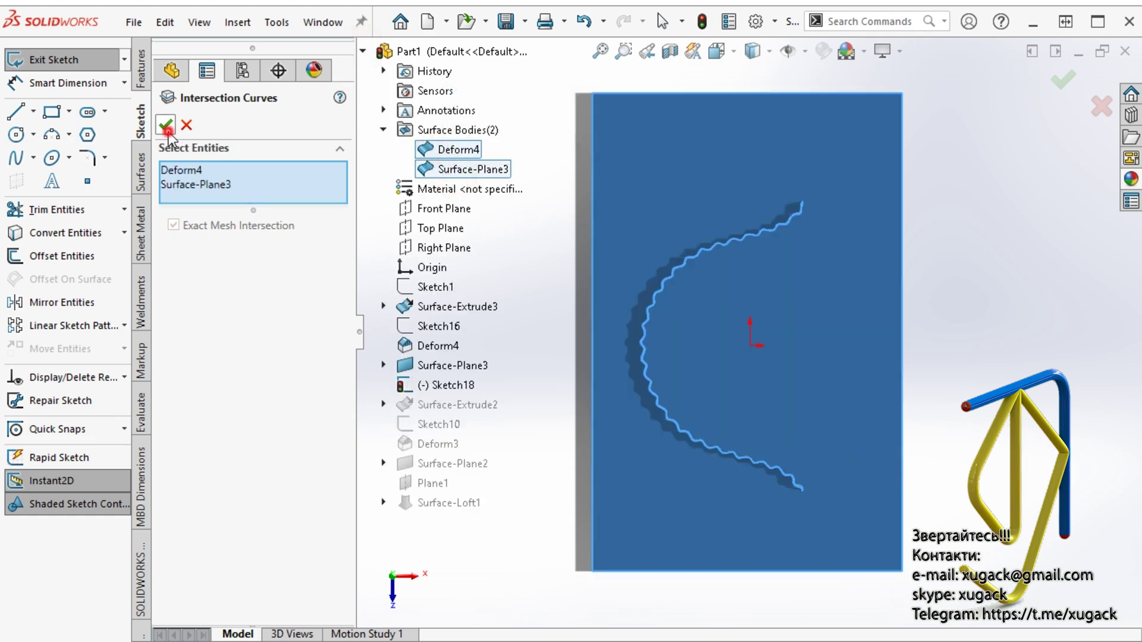
{"action": "left_click", "coordinate": [167, 126]}
{"action": "left_click", "coordinate": [186, 125]}
Step: Hide both surface bodies so only the wavy curve shows
{"action": "middle_click_drag", "start_coordinate": [400, 315], "coordinate": [477, 175]}
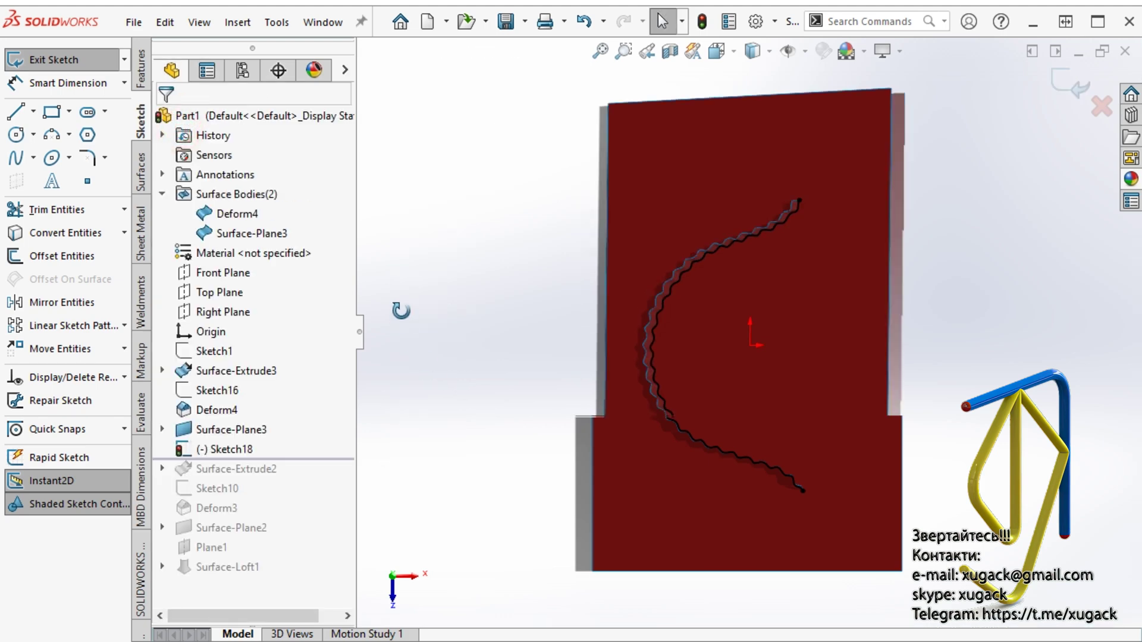
{"action": "left_click", "coordinate": [235, 193]}
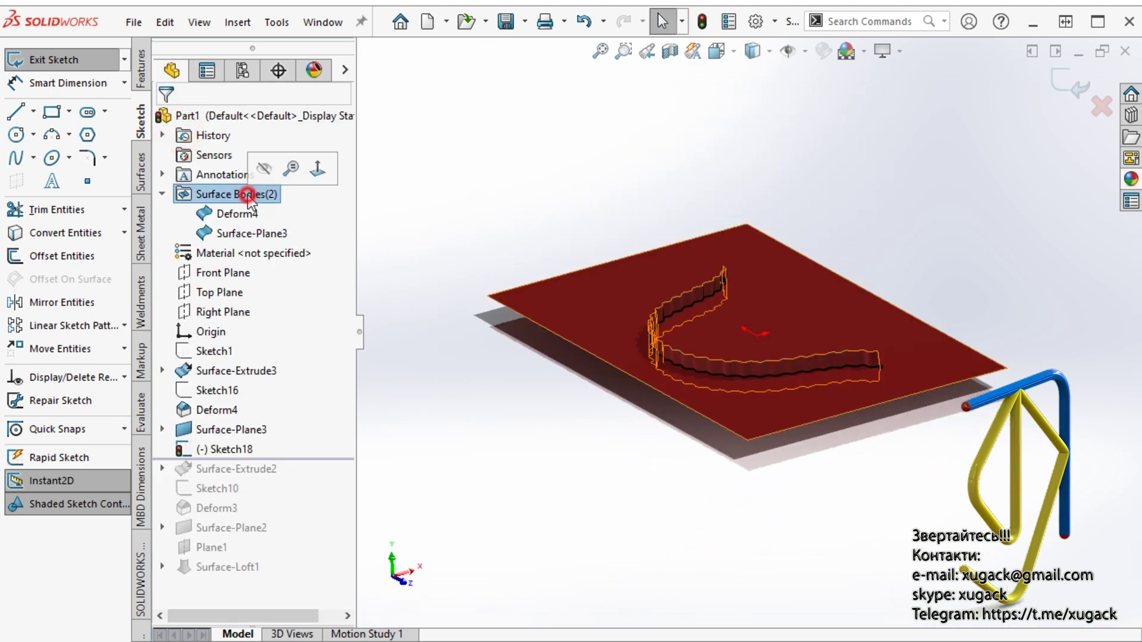
{"action": "left_click", "coordinate": [226, 169]}
{"action": "left_click", "coordinate": [511, 458]}
{"action": "mouse_move", "coordinate": [512, 458]}
{"action": "middle_mouse_down"}
{"action": "mouse_move", "coordinate": [522, 364]}
{"action": "mouse_move", "coordinate": [586, 311]}
{"action": "mouse_move", "coordinate": [645, 408]}
{"action": "mouse_move", "coordinate": [628, 471]}
{"action": "mouse_move", "coordinate": [668, 510]}
{"action": "mouse_move", "coordinate": [625, 333]}
{"action": "mouse_move", "coordinate": [594, 380]}
{"action": "middle_mouse_up"}
Step: Close the intersection-curve sketch and create Plane2 offset 250 mm above the Top Plane
{"action": "left_click", "coordinate": [1074, 84]}
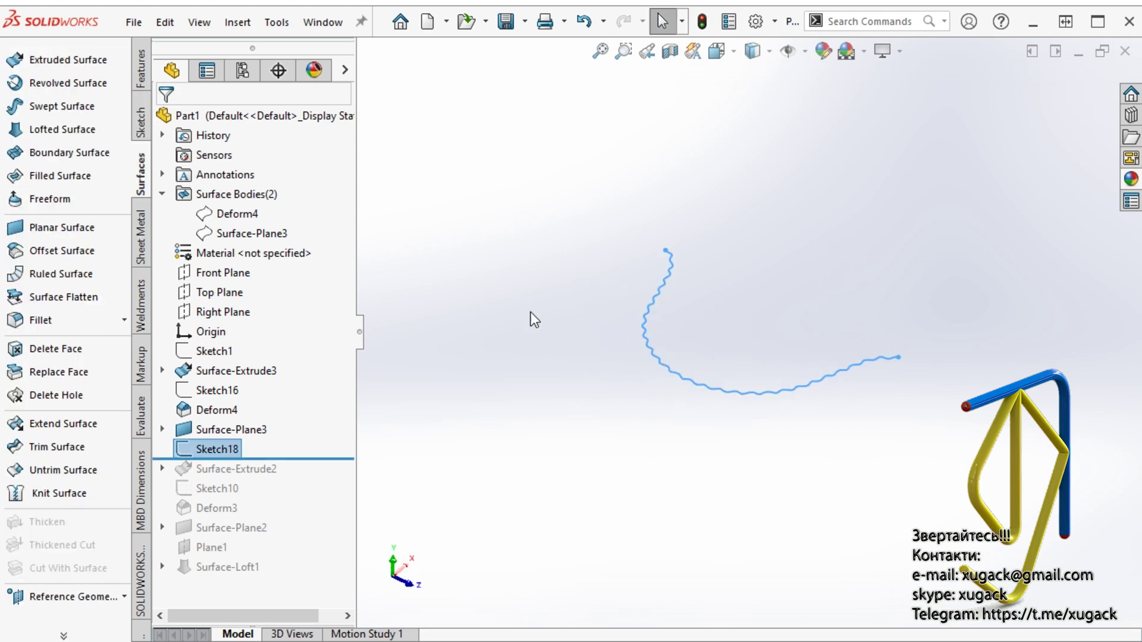
{"action": "left_click", "coordinate": [221, 292]}
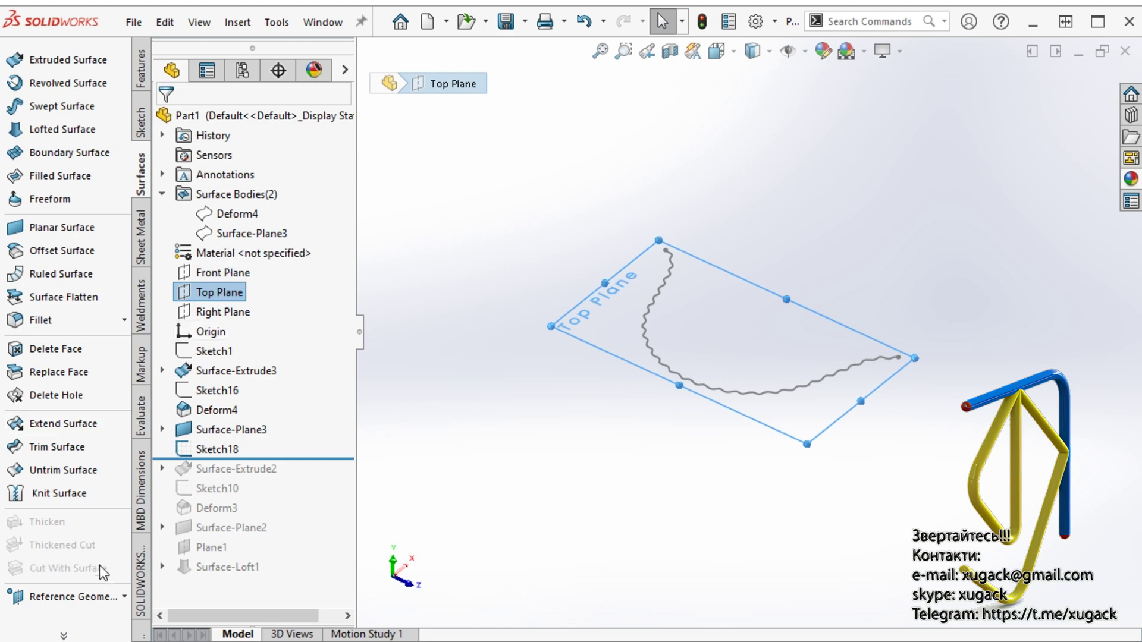
{"action": "left_click", "coordinate": [110, 602]}
{"action": "left_click", "coordinate": [175, 600]}
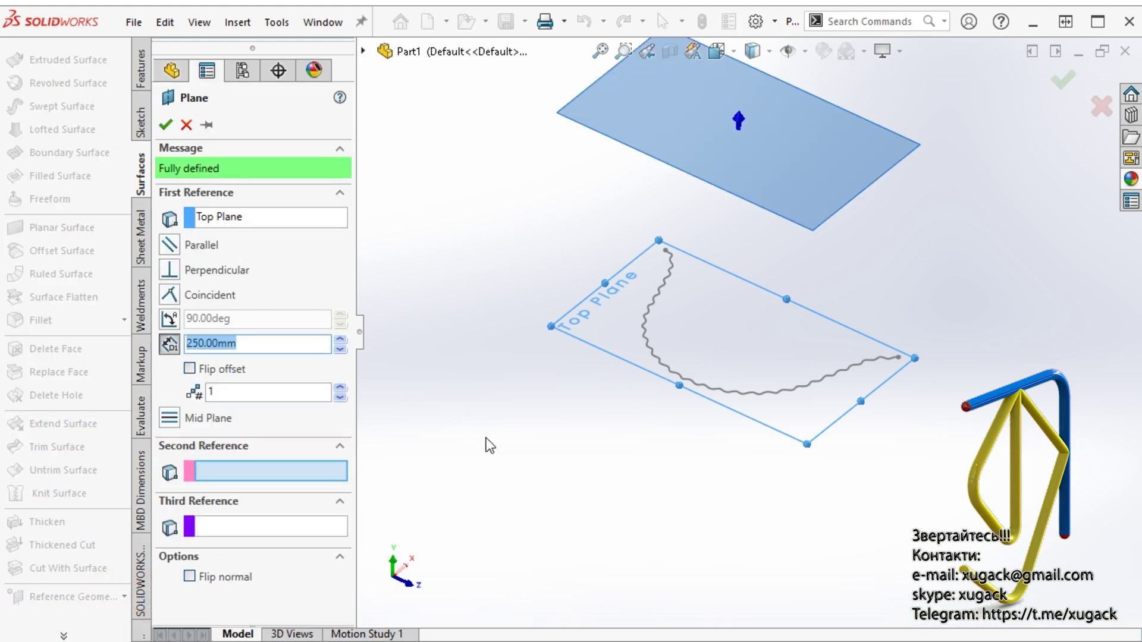
{"action": "left_click", "coordinate": [166, 124]}
{"action": "left_click", "coordinate": [483, 439]}
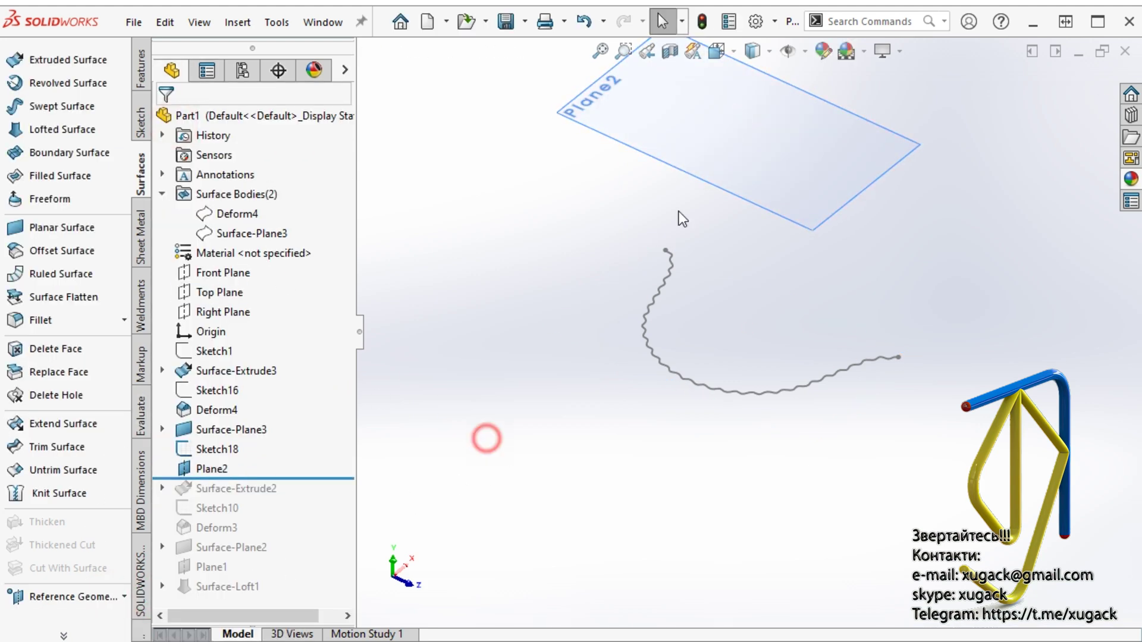
Step: Sketch on Plane2, converting Sketch1's curve into a smooth spline as Sketch19
{"action": "left_click", "coordinate": [740, 162]}
{"action": "left_click", "coordinate": [820, 109]}
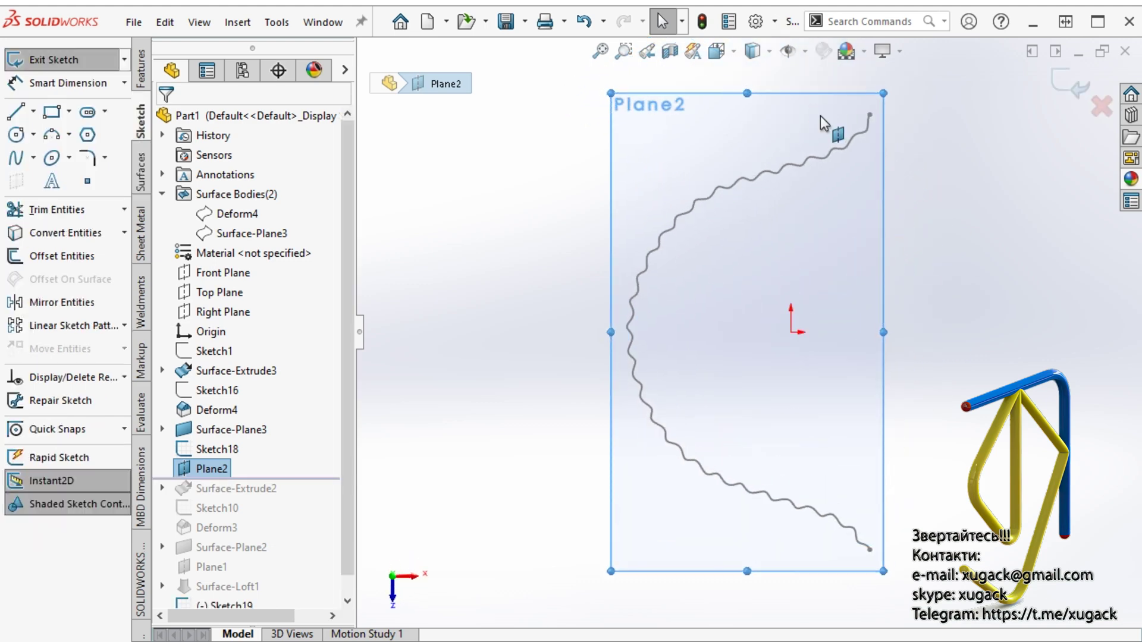
{"action": "left_click", "coordinate": [208, 354]}
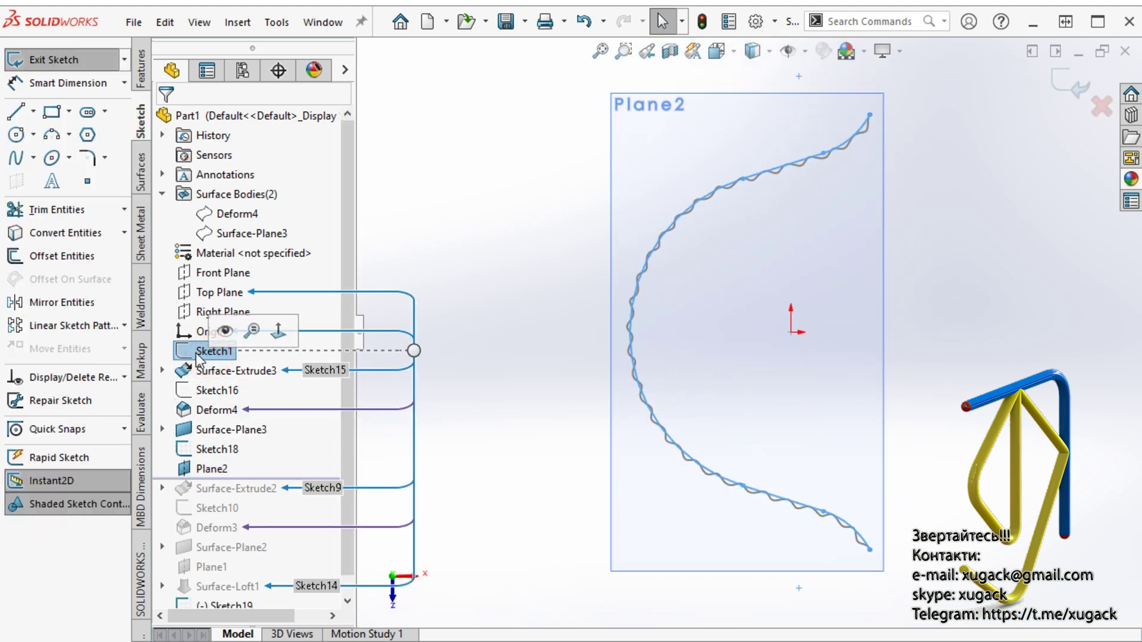
{"action": "left_click", "coordinate": [88, 235]}
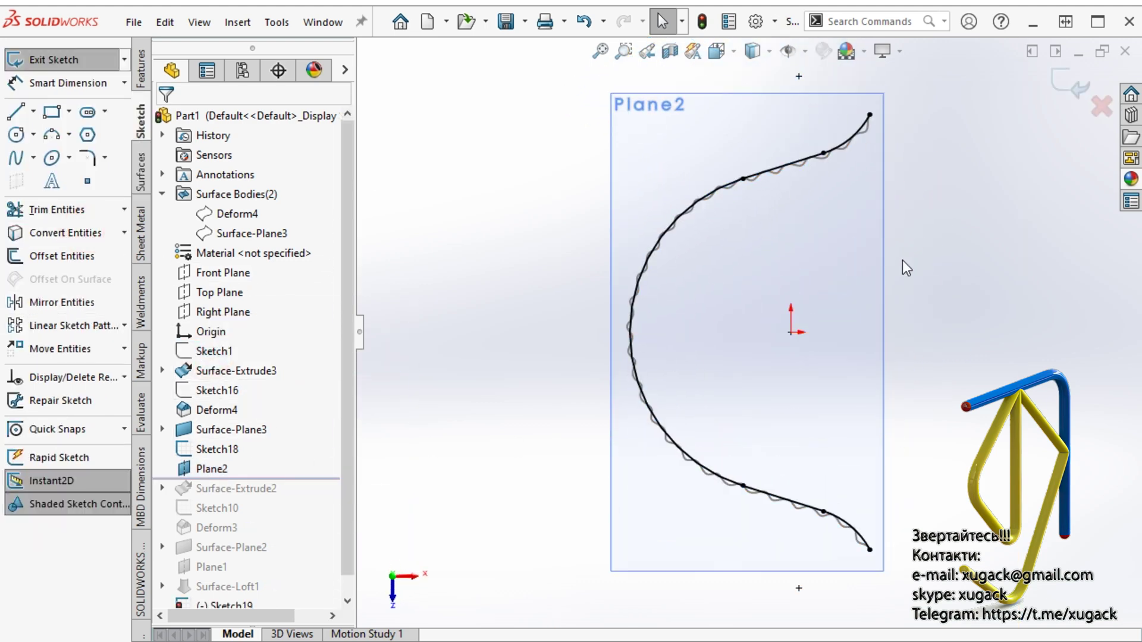
{"action": "middle_click", "coordinate": [852, 314]}
{"action": "middle_click_drag", "start_coordinate": [853, 314], "coordinate": [915, 325]}
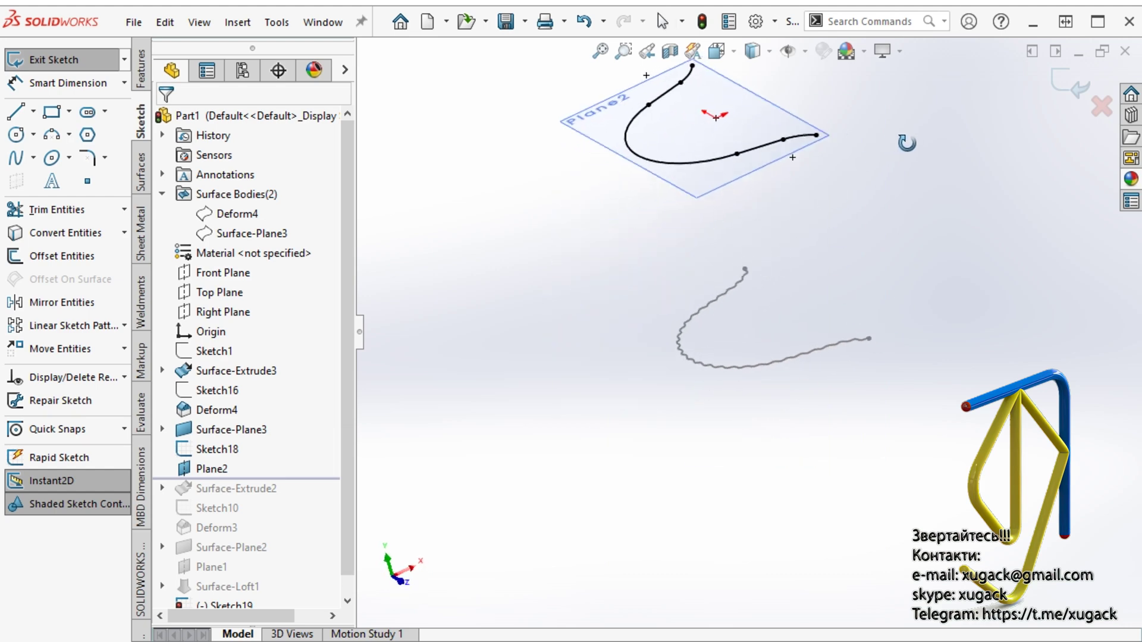
{"action": "left_click", "coordinate": [1075, 90]}
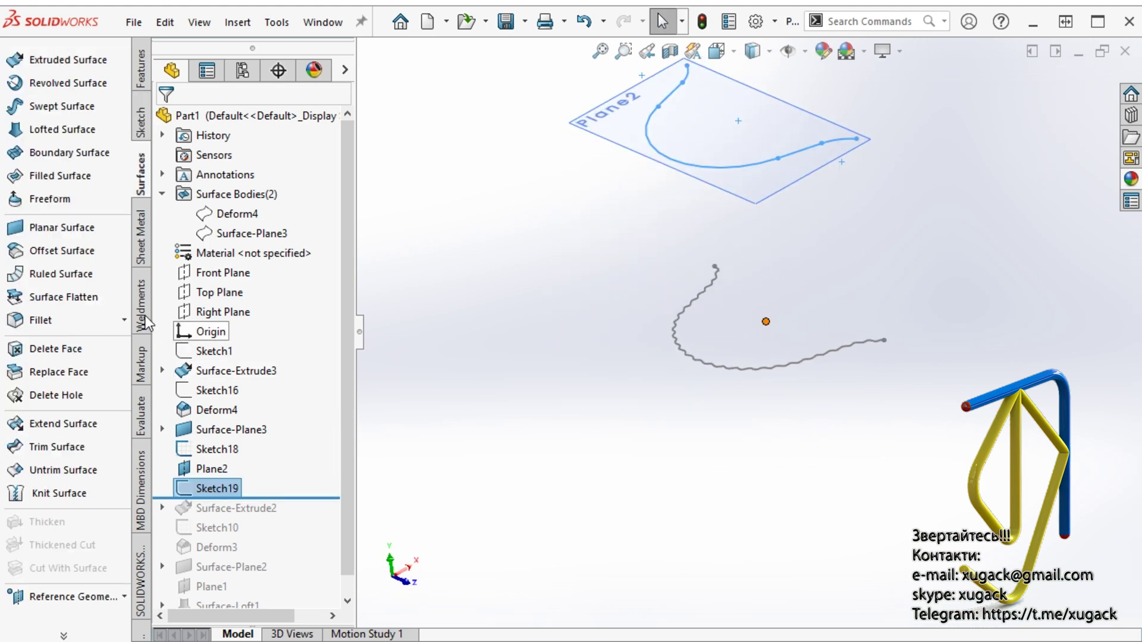
Step: Loft Surface-Loft2 between the Sketch19 spline and the corrugated Sketch18 curve
{"action": "left_click", "coordinate": [92, 129]}
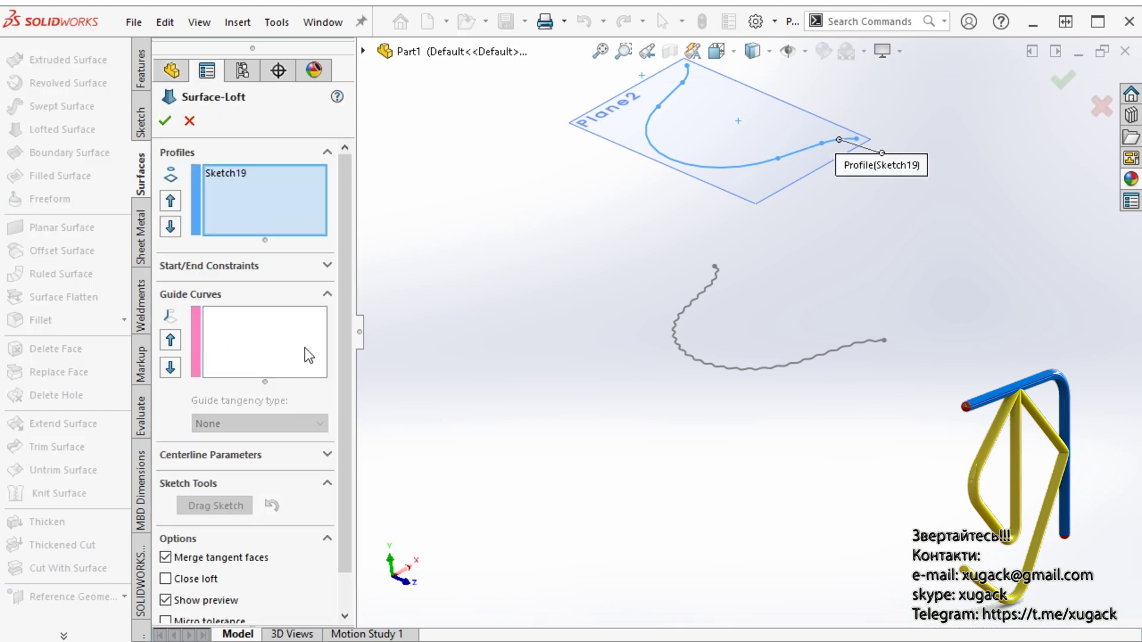
{"action": "left_click", "coordinate": [868, 342]}
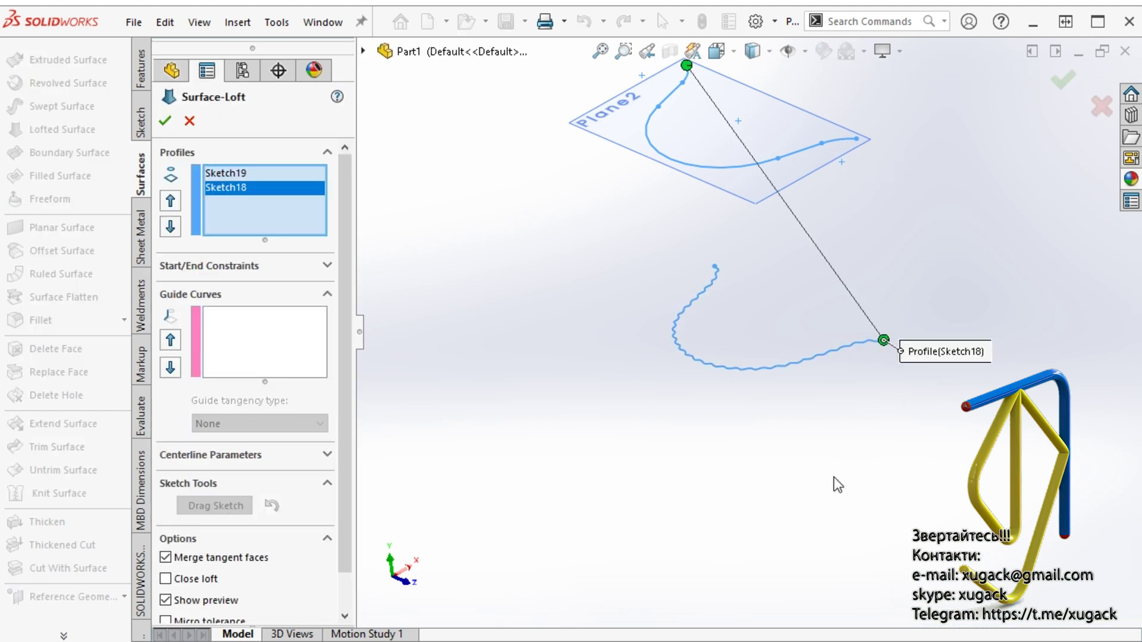
{"action": "mouse_move", "coordinate": [591, 341]}
{"action": "middle_mouse_down"}
{"action": "mouse_move", "coordinate": [642, 275]}
{"action": "mouse_move", "coordinate": [619, 298]}
{"action": "middle_mouse_up"}
{"action": "left_click", "coordinate": [165, 120]}
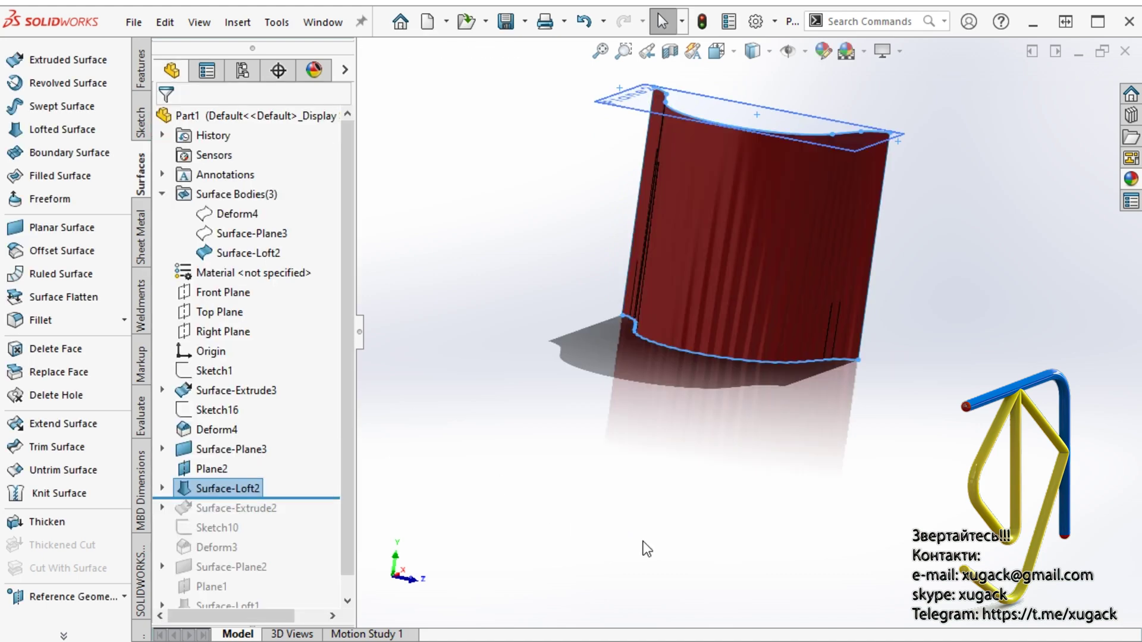
{"action": "scroll", "coordinate": [644, 542], "scroll_direction": "up", "scroll_amount": 2}
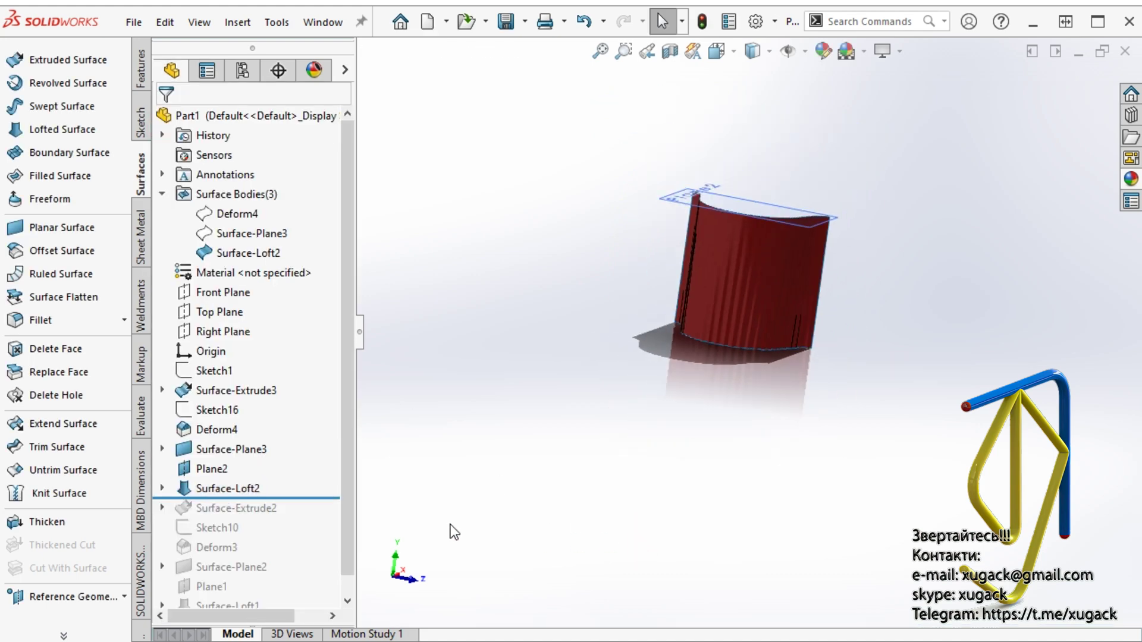
Step: Display the surface shaded without edges, hide the planes, and orbit to a front angle
{"action": "left_click", "coordinate": [770, 51]}
{"action": "left_click", "coordinate": [755, 102]}
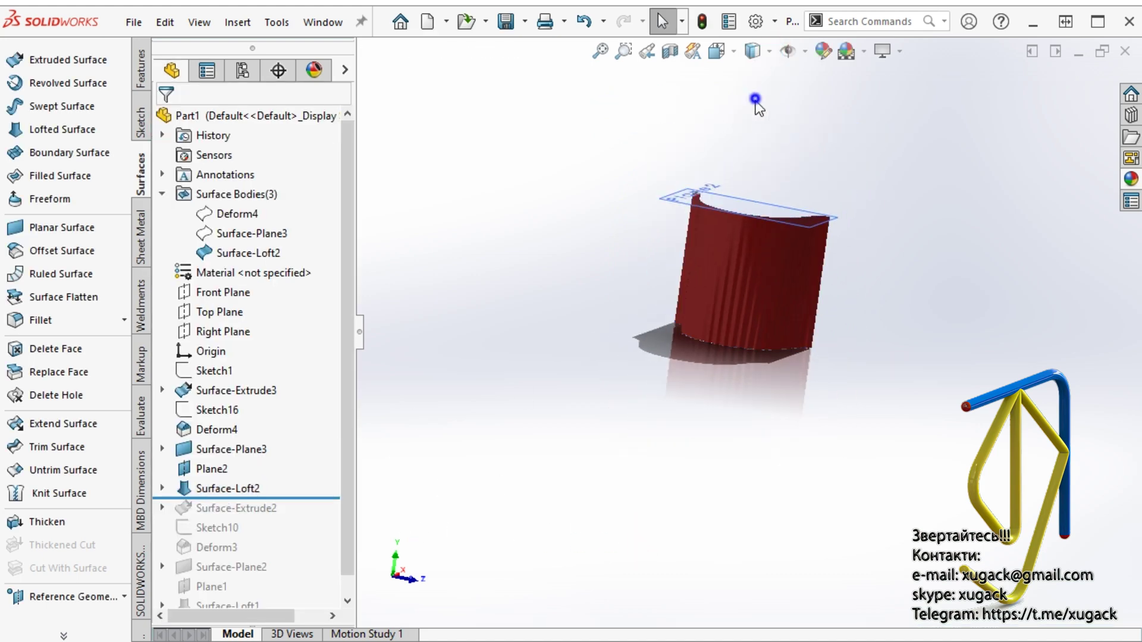
{"action": "left_click", "coordinate": [788, 52]}
{"action": "scroll", "coordinate": [798, 291], "scroll_direction": "down", "scroll_amount": 3}
{"action": "middle_click_drag", "start_coordinate": [798, 292], "coordinate": [658, 253]}
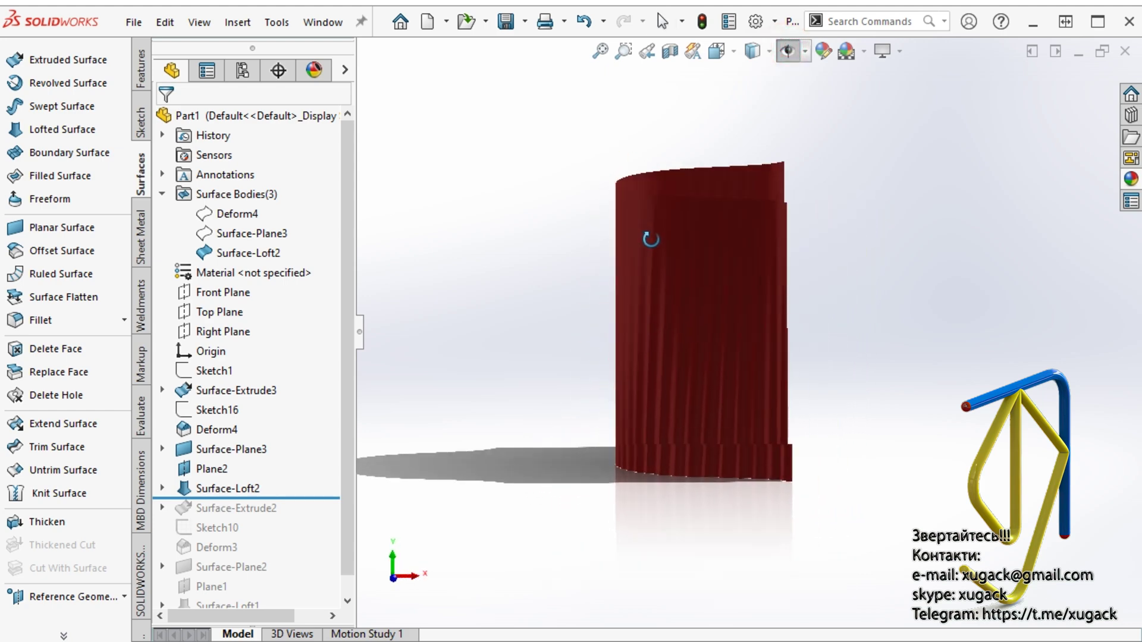
{"action": "left_click", "coordinate": [357, 337]}
{"action": "mouse_move", "coordinate": [387, 357]}
{"action": "middle_mouse_down"}
{"action": "mouse_move", "coordinate": [466, 436]}
{"action": "mouse_move", "coordinate": [420, 462]}
{"action": "mouse_move", "coordinate": [470, 427]}
{"action": "mouse_move", "coordinate": [787, 425]}
{"action": "mouse_move", "coordinate": [527, 426]}
{"action": "mouse_move", "coordinate": [555, 444]}
{"action": "mouse_move", "coordinate": [600, 357]}
{"action": "middle_mouse_up"}
Step: Try the four-view layout, then return to a single Trimetric view
{"action": "left_click", "coordinate": [632, 51]}
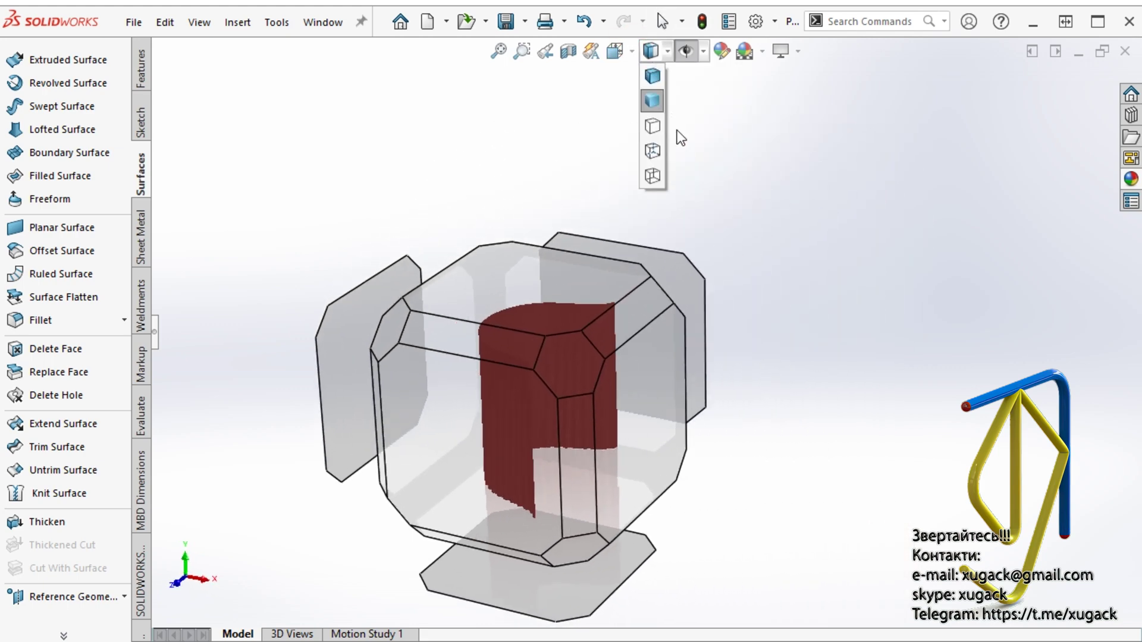
{"action": "left_click", "coordinate": [615, 51]}
{"action": "left_click", "coordinate": [685, 177]}
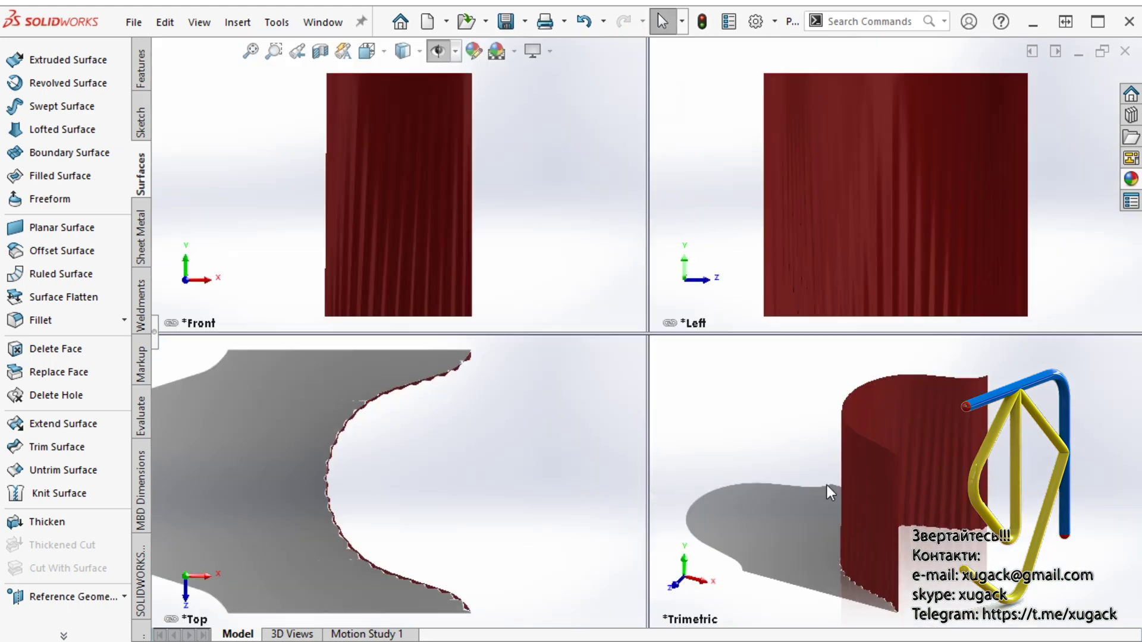
{"action": "left_click", "coordinate": [790, 556]}
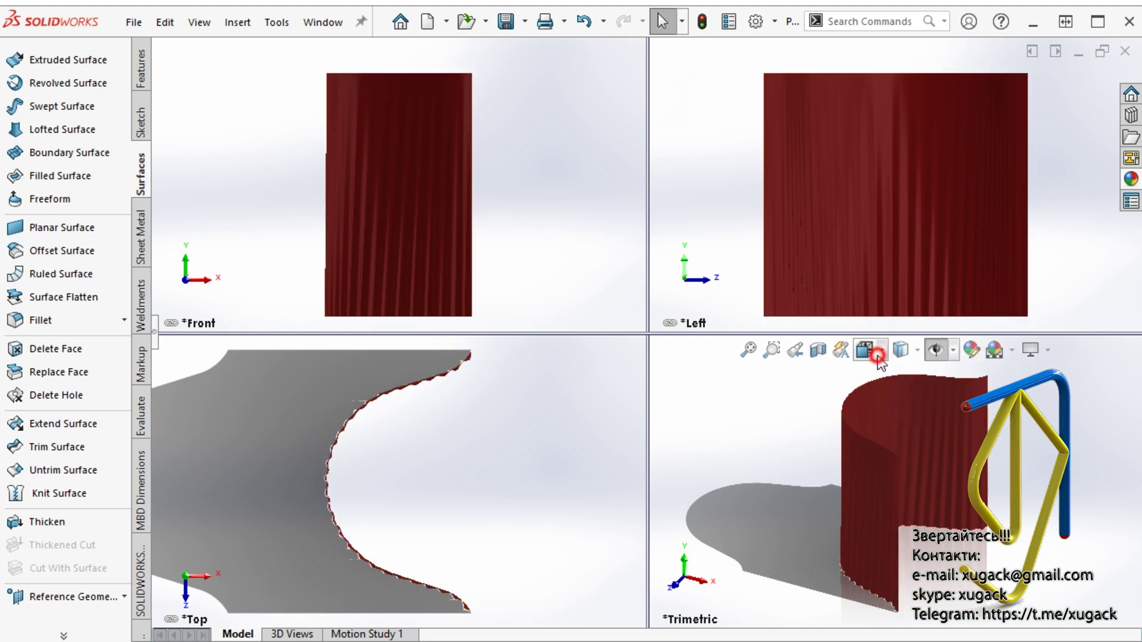
{"action": "left_click", "coordinate": [873, 356]}
{"action": "left_click", "coordinate": [881, 352]}
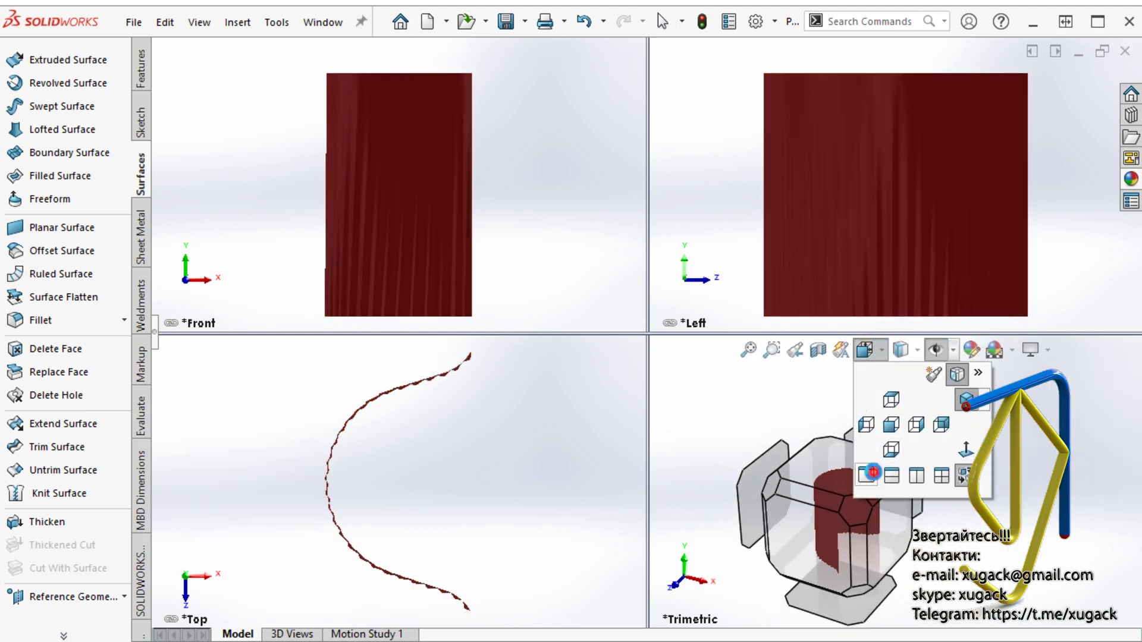
{"action": "left_click", "coordinate": [863, 474]}
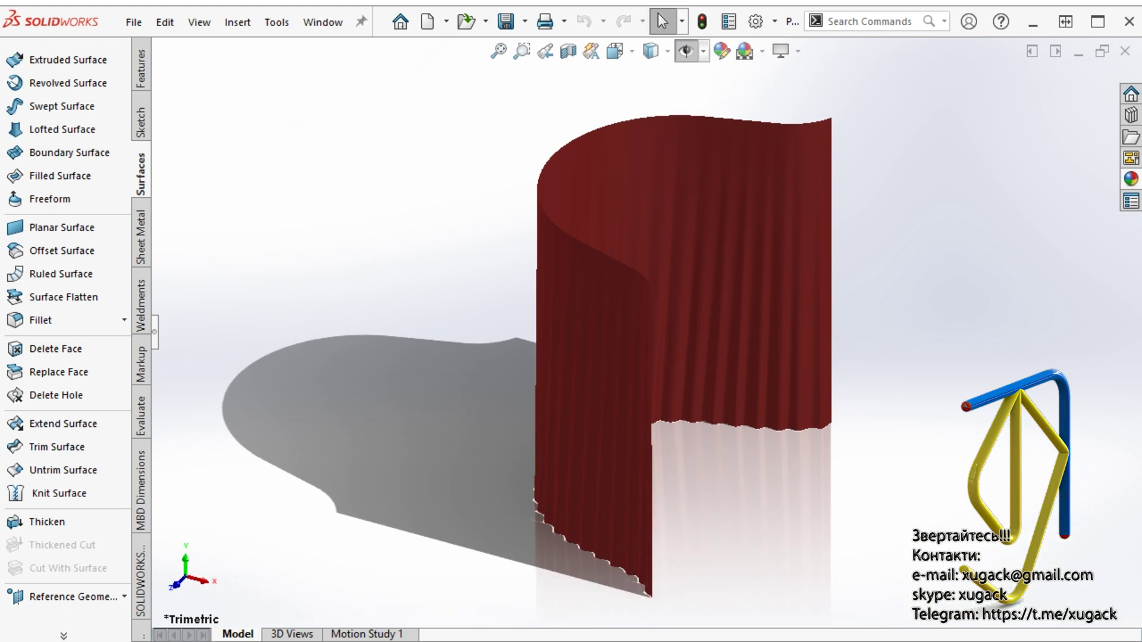